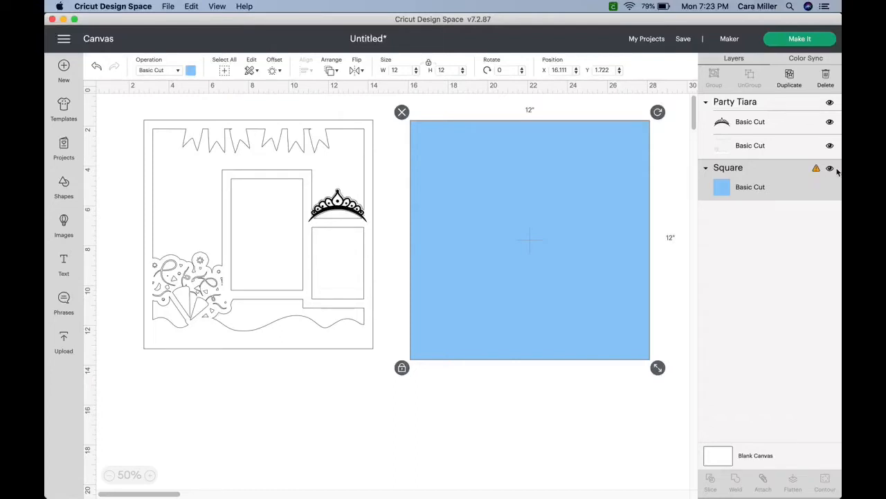
Hide the blue square layer and move the black tiara, ungrouped from the Party Tiara design, to the empty canvas beside the layout
click(831, 169)
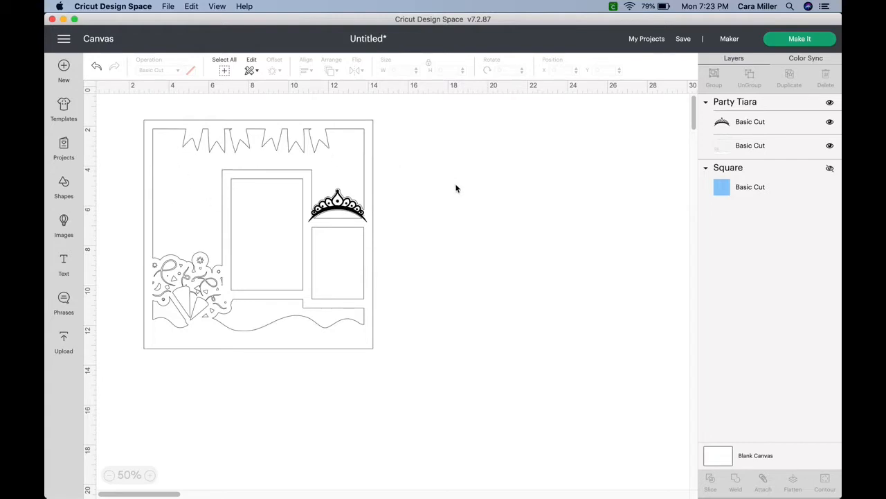
click(353, 206)
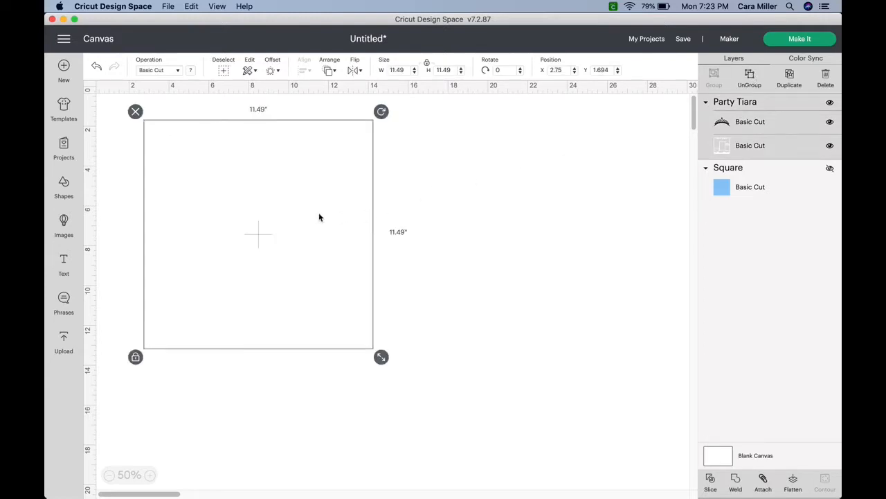
drag(339, 201, 645, 130)
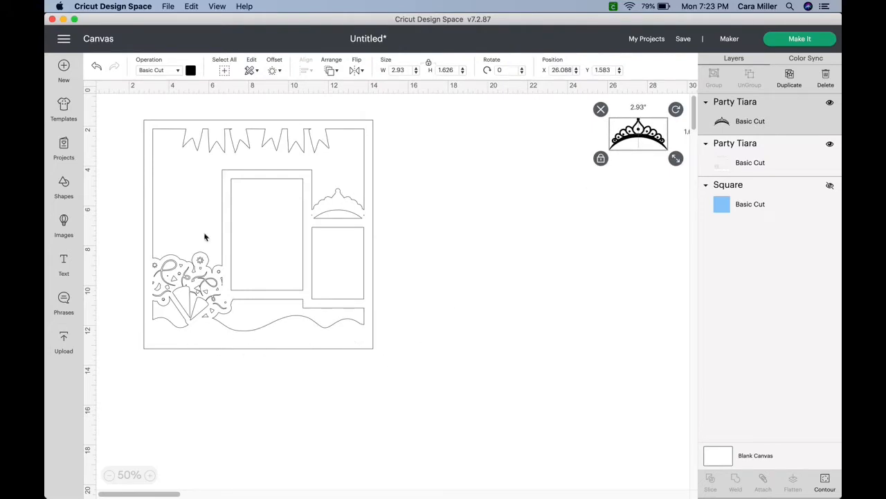
Add a text object reading "Mom's 90th Birthday Party"
click(64, 263)
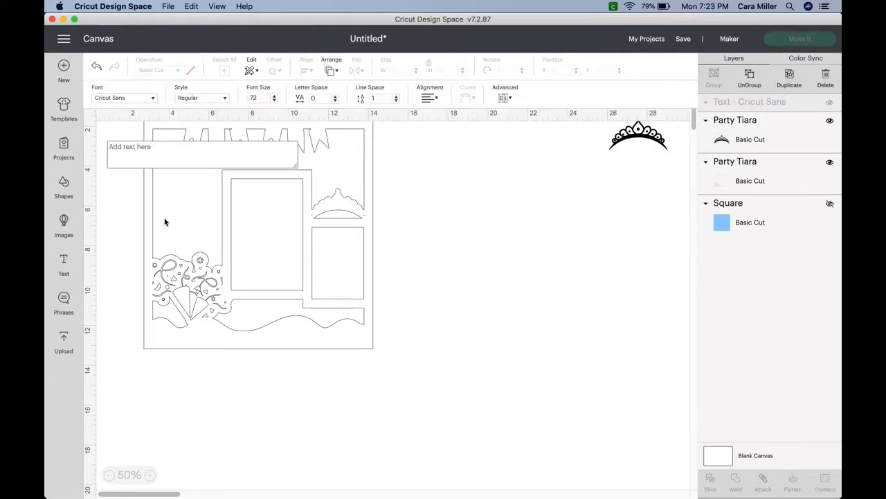
text(Mom's)
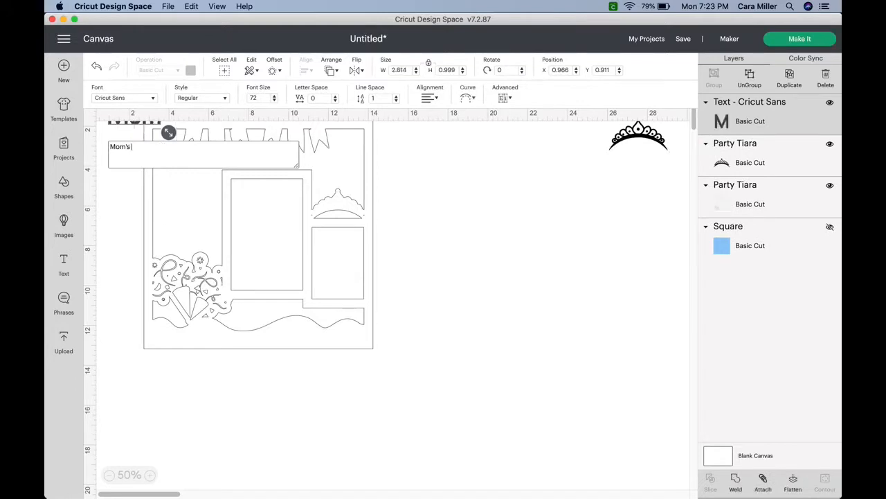
text( 90)
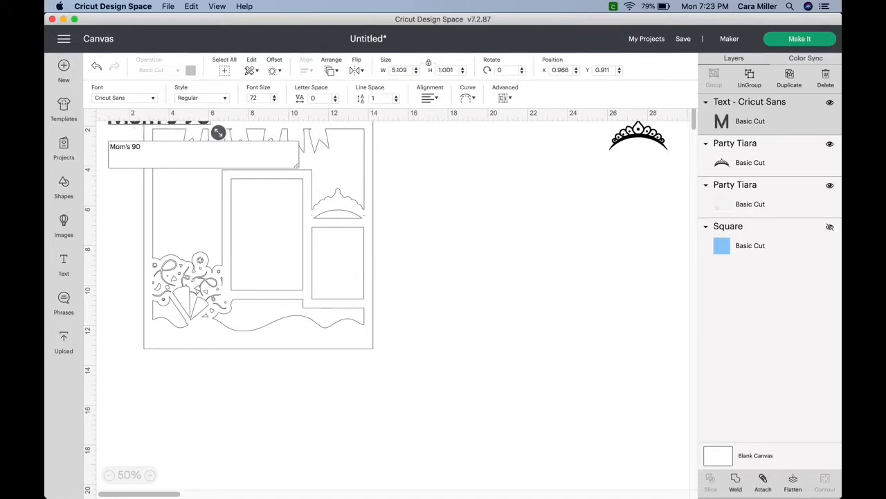
text(th Birthda)
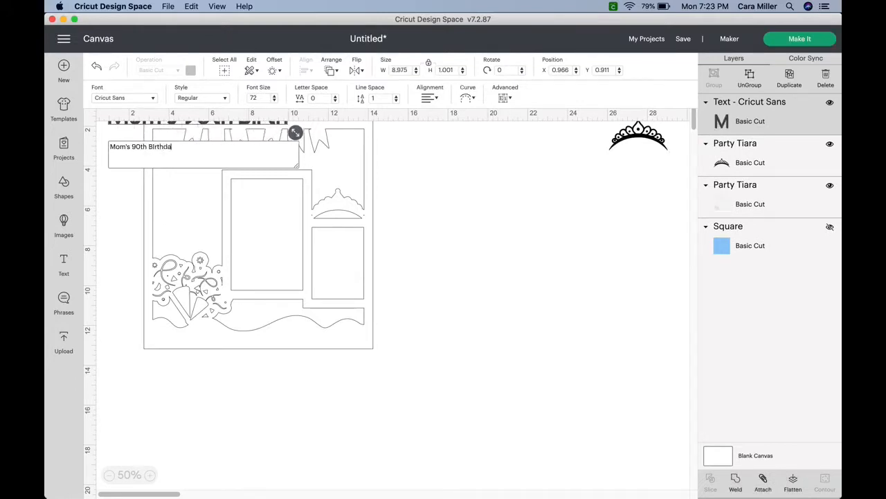
text(y)
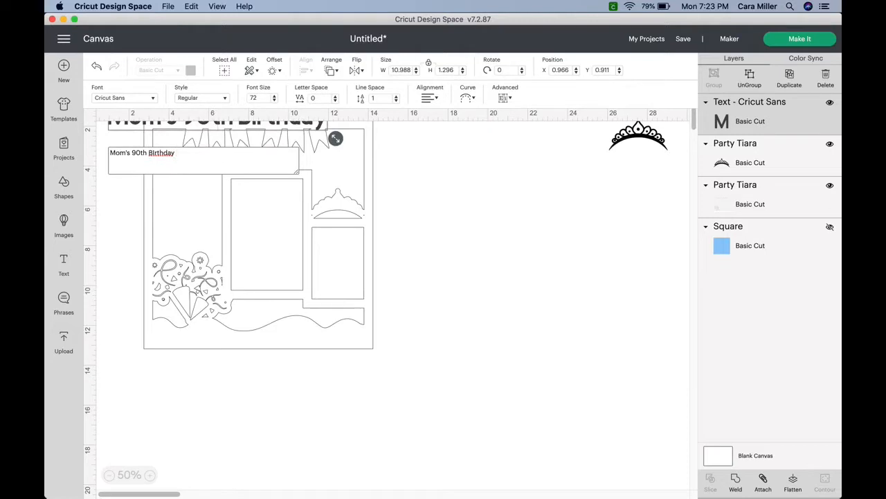
key(BackSpace)
key(BackSpace)
key(BackSpace)
key(BackSpace)
key(BackSpace)
key(BackSpace)
key(BackSpace)
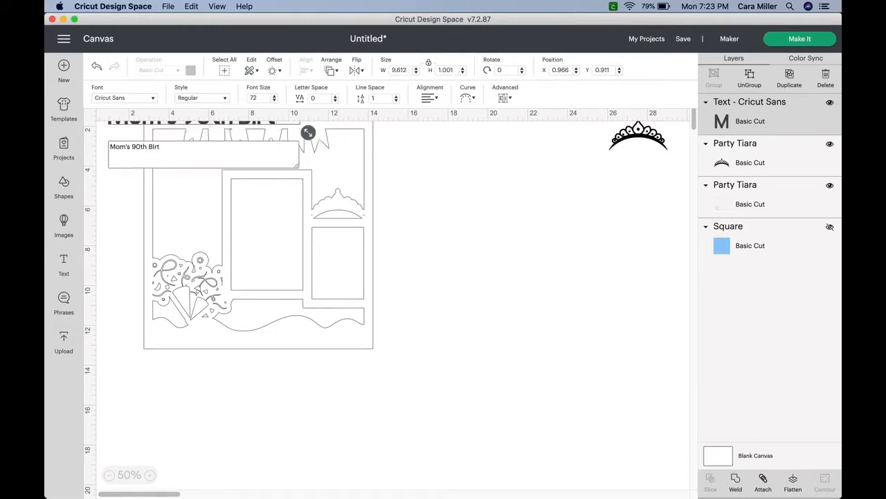
text(i)
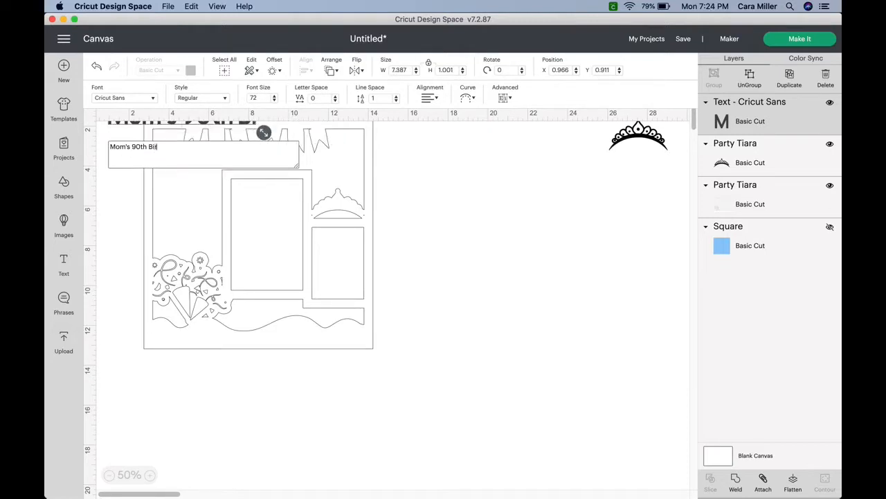
text(rthday Party)
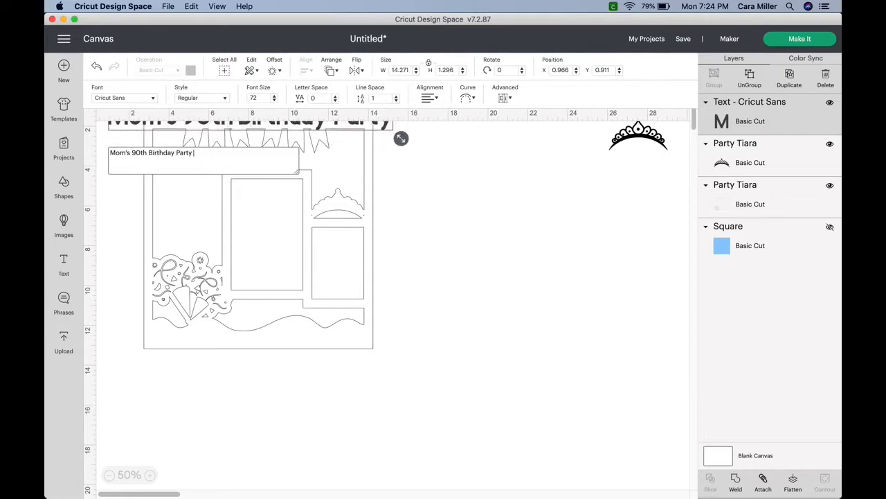
Add a second line reading "February 27, 2022" to the birthday text
key(Return)
text(February 27)
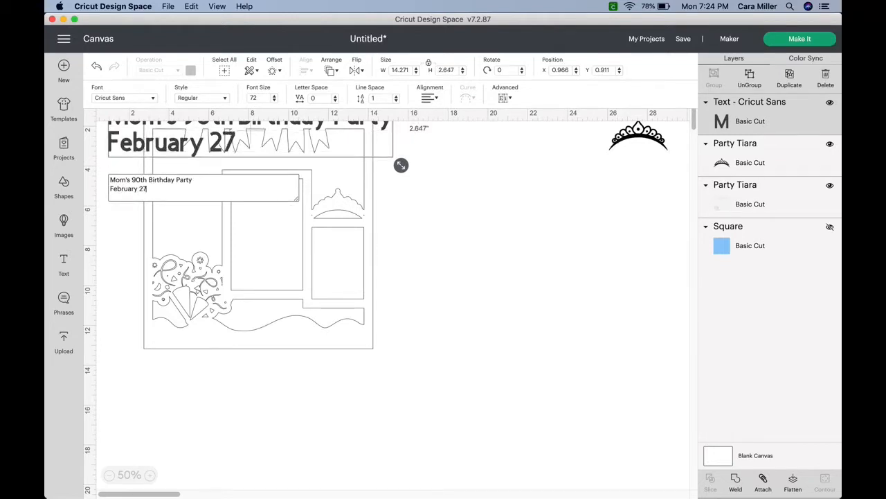
text(, 2022)
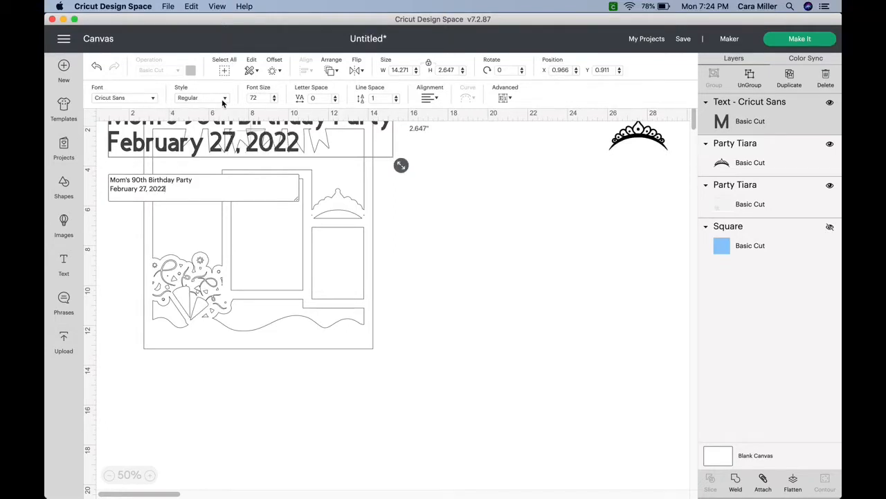
Apply the Cricut writing font Alexis Mattox - Emma Rae to the text and move it to the empty canvas beside the layout
click(154, 98)
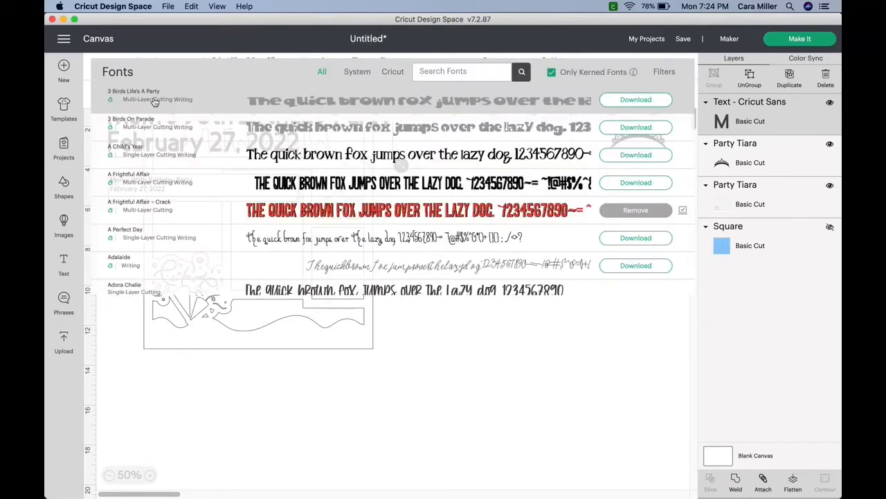
click(389, 73)
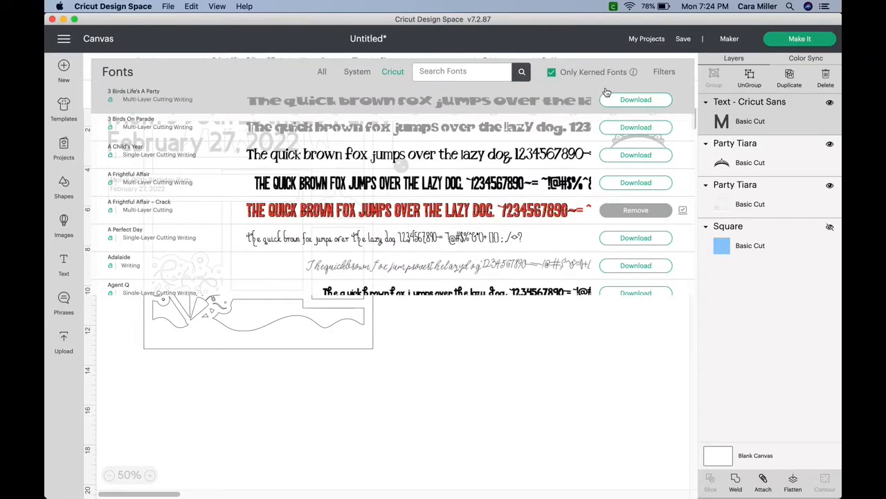
click(670, 73)
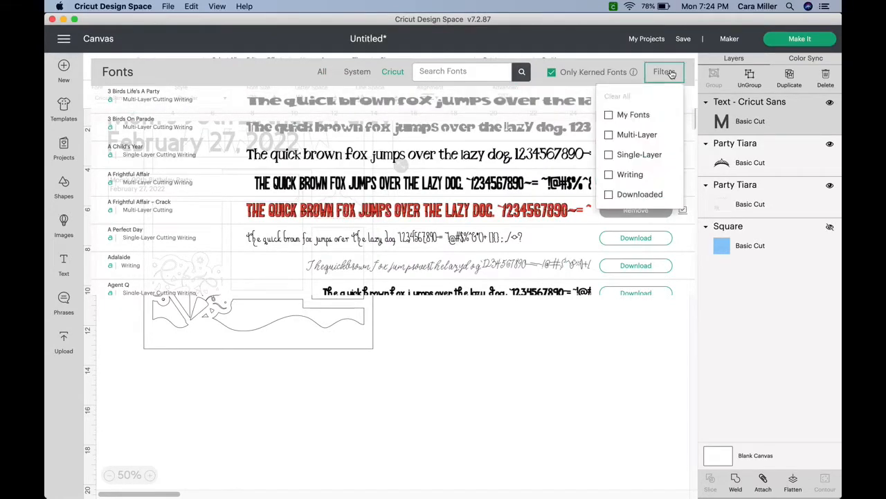
click(609, 175)
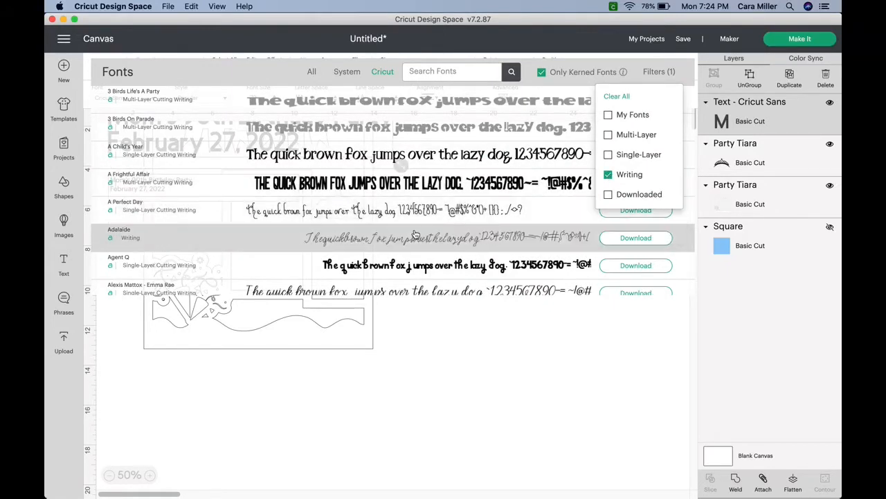
scroll(386, 279, down, 3)
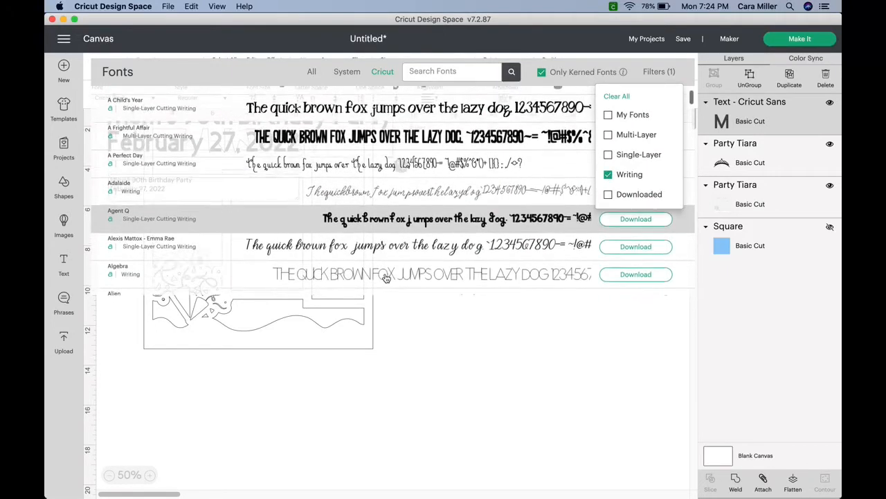
click(386, 229)
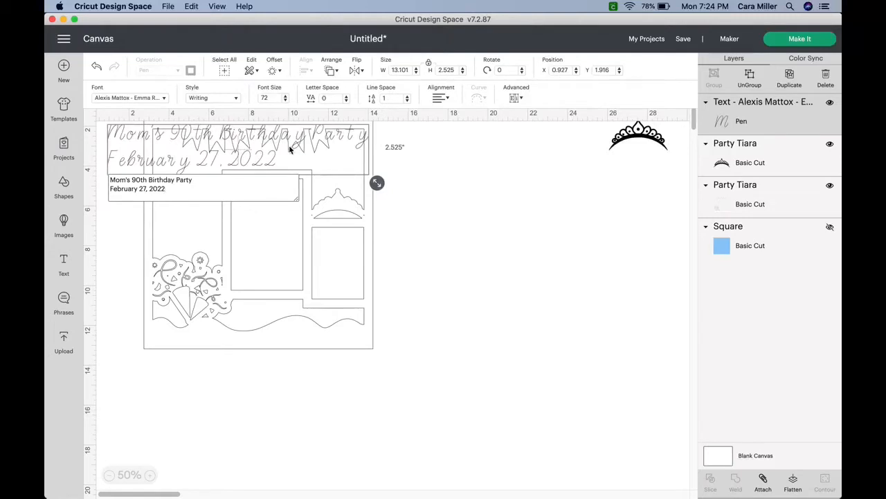
drag(290, 138, 506, 323)
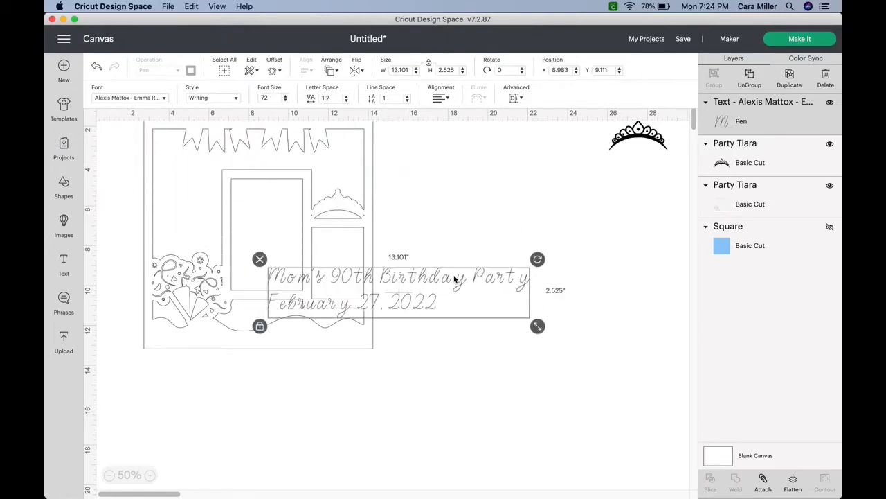
drag(459, 279, 573, 205)
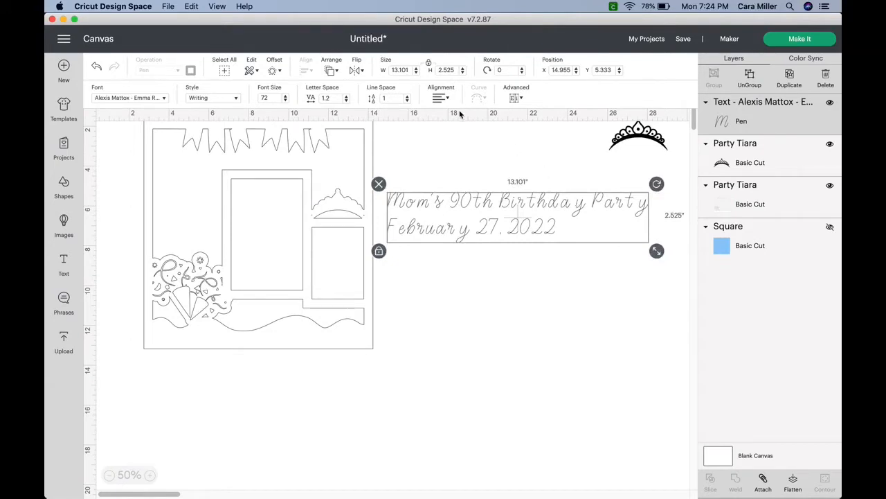
Set the letter spacing of the birthday text to -0.2
click(346, 100)
click(346, 101)
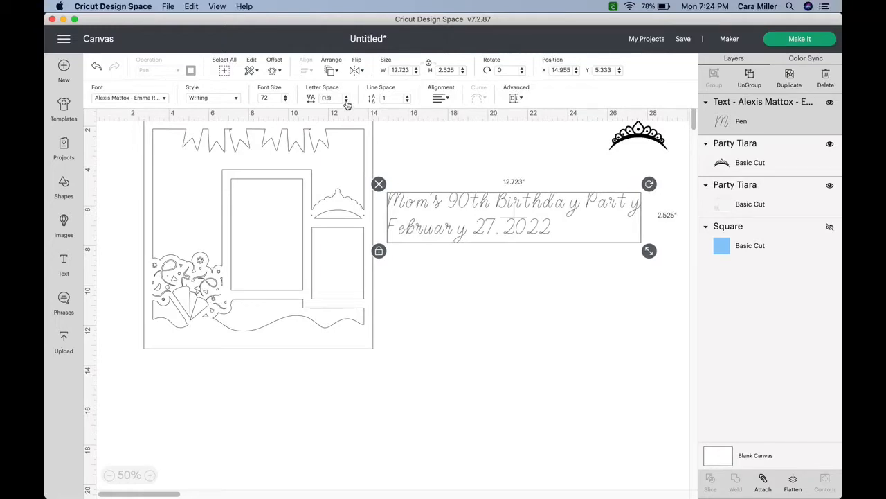
click(346, 100)
click(346, 101)
click(346, 101)
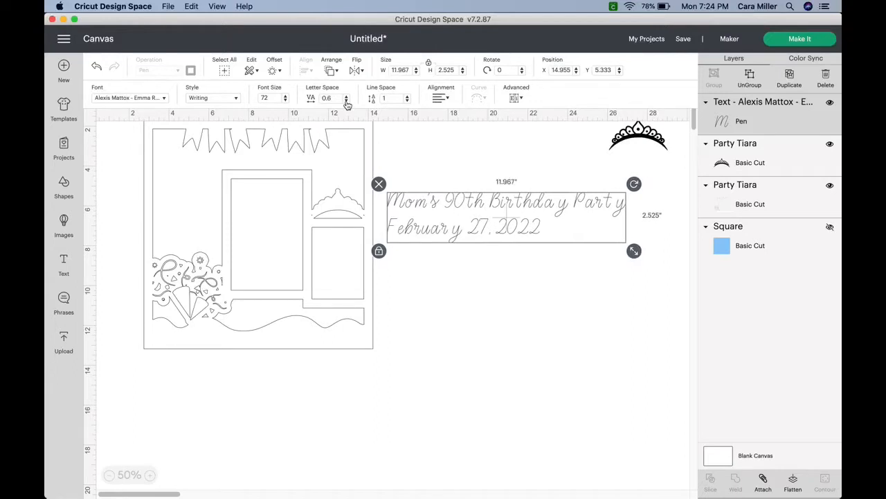
click(347, 100)
click(346, 101)
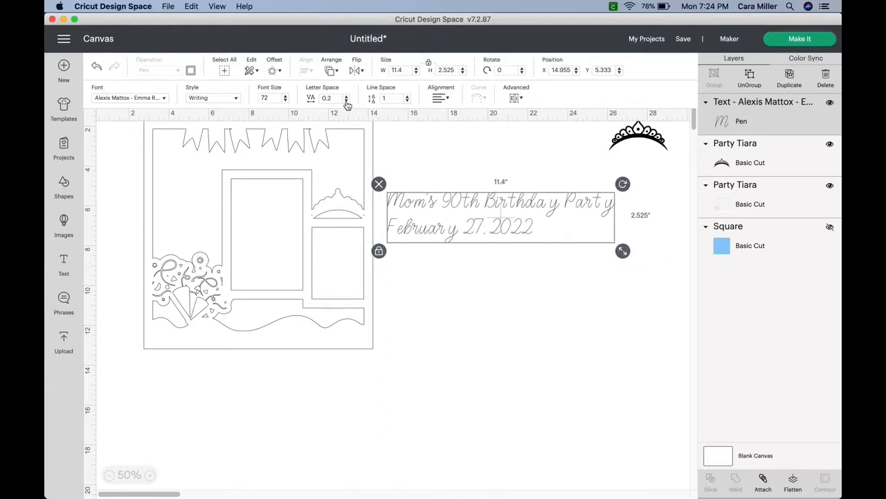
click(346, 100)
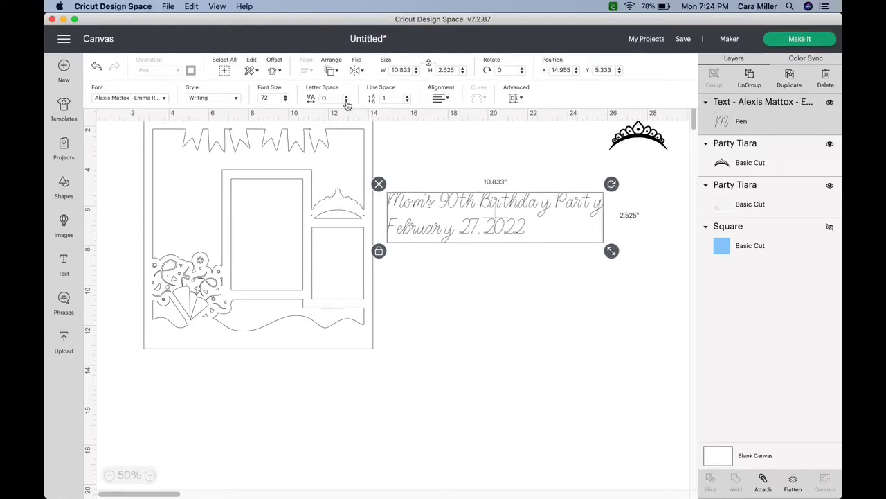
click(347, 101)
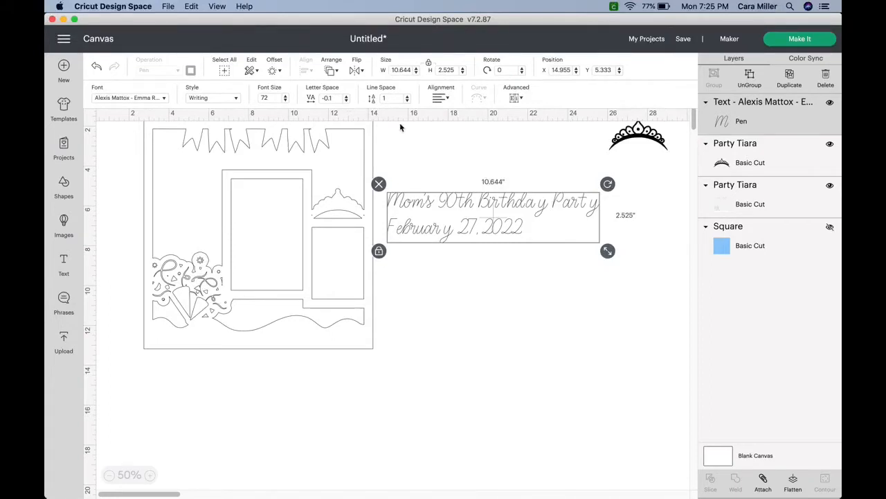
click(346, 101)
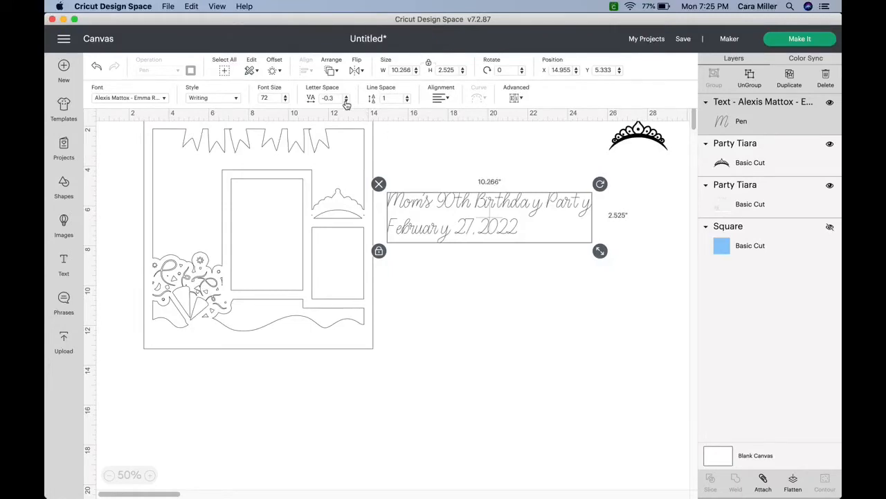
click(346, 101)
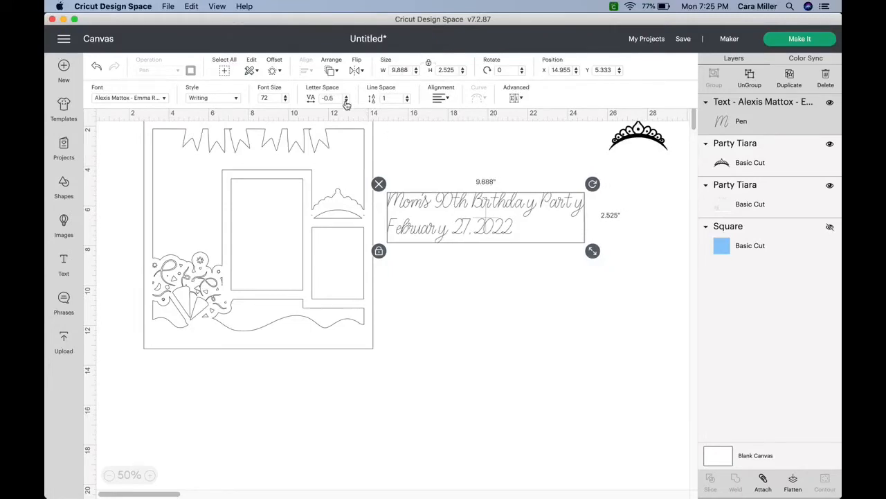
click(346, 101)
click(346, 101)
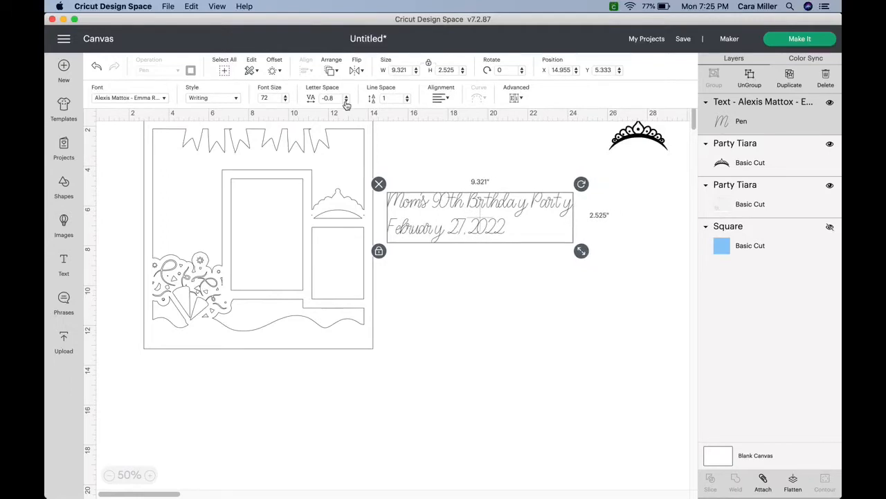
click(348, 97)
click(349, 97)
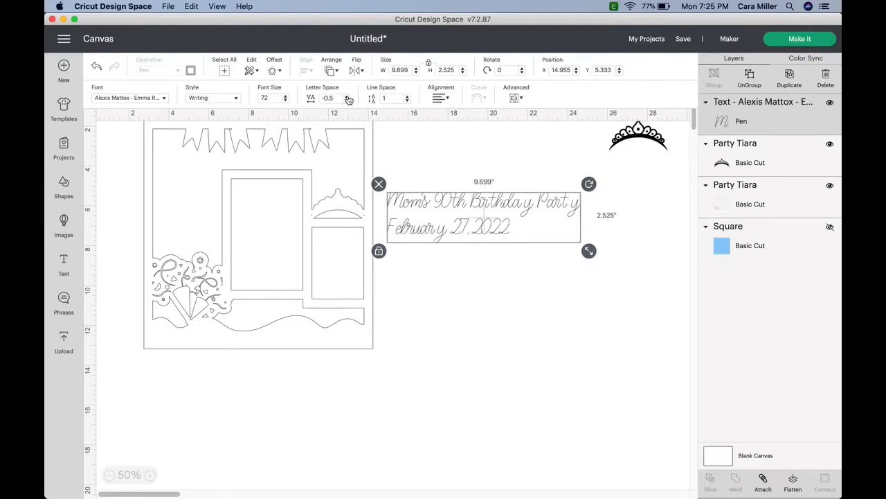
click(348, 97)
click(348, 97)
click(349, 97)
click(348, 97)
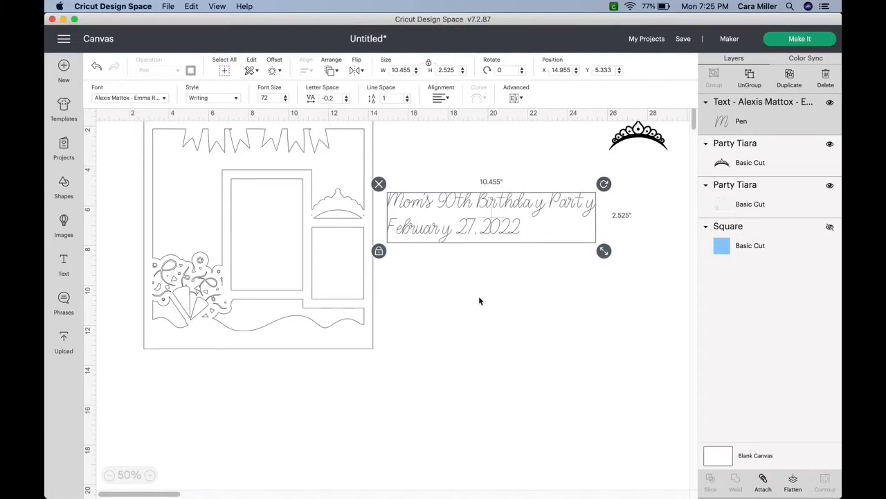
click(508, 310)
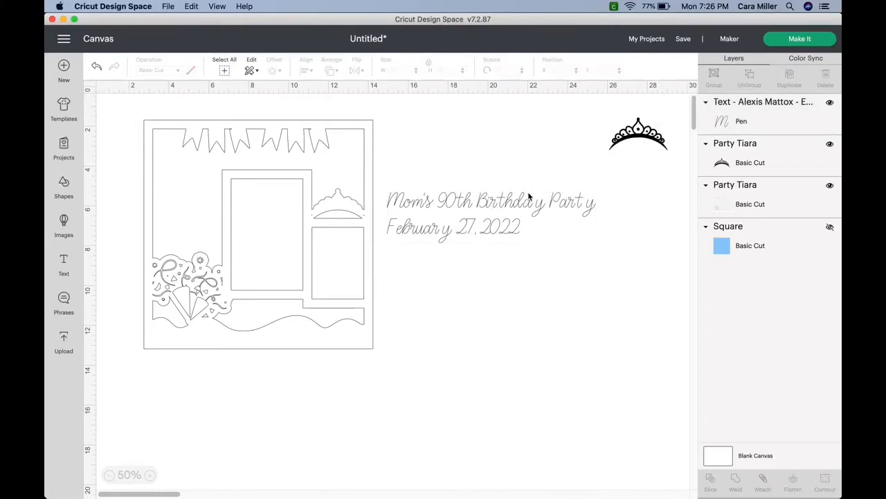
Scale the birthday text to about 7.65 by 1.85 inches and place it over the lower border of the page layout
drag(529, 197, 297, 336)
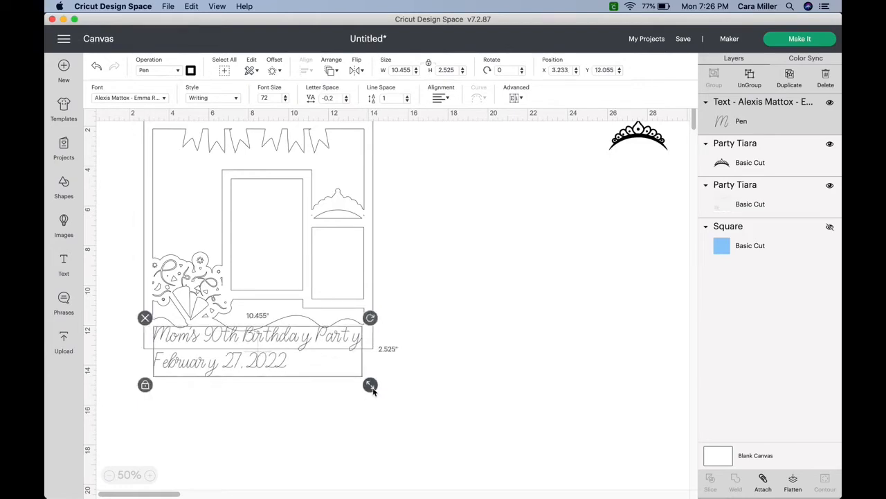
drag(370, 386, 314, 371)
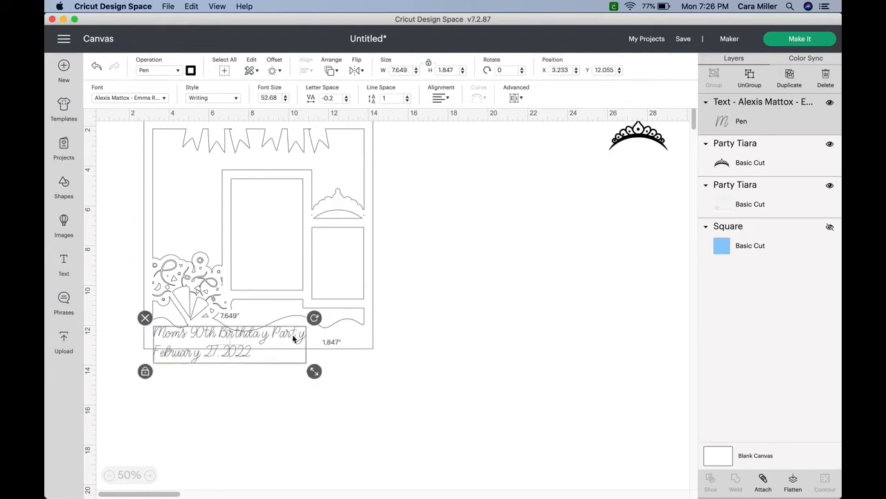
drag(294, 337, 326, 342)
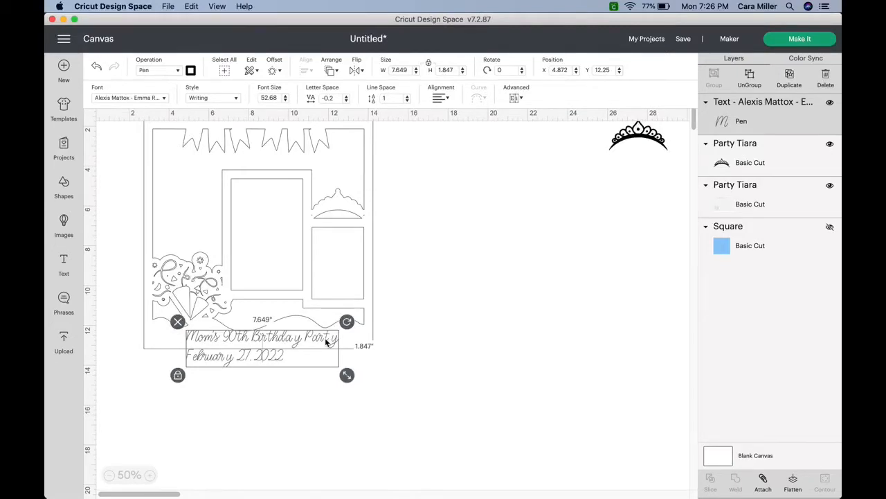
Remove the date line "February 27, 2022" from the birthday text, keeping only the title "Mom's 90th Birthday Party"
double_click(326, 342)
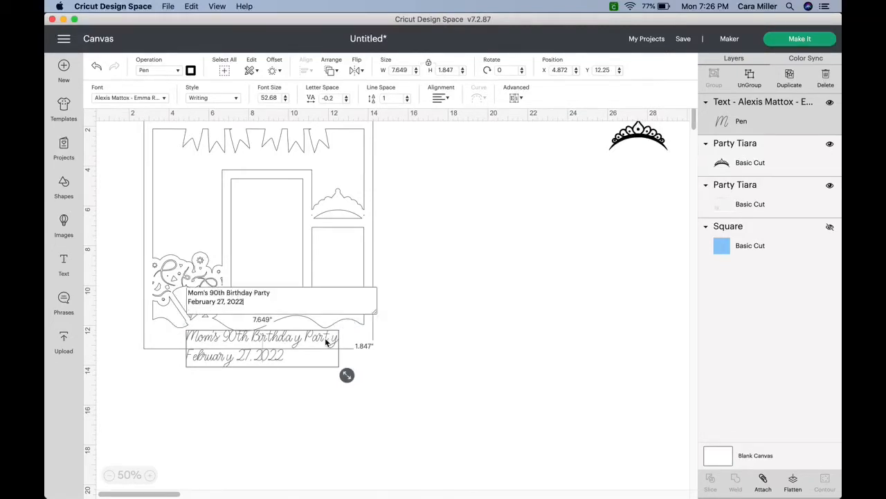
drag(244, 302, 184, 303)
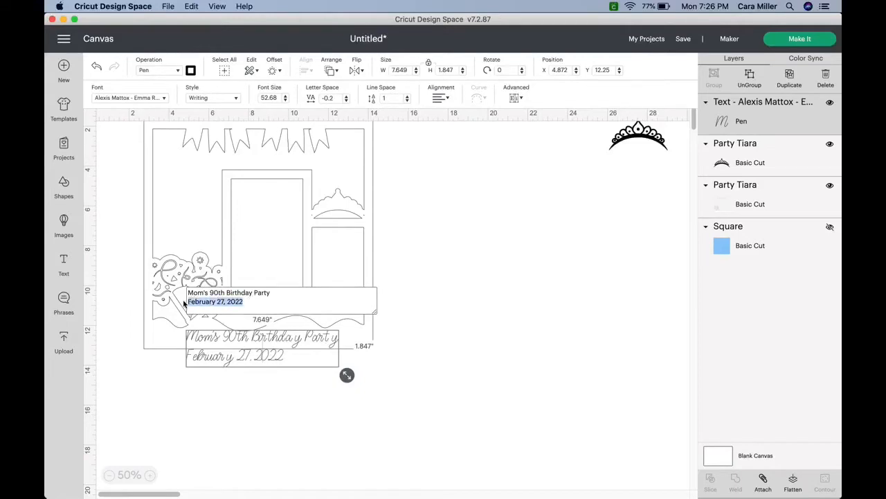
key(BackSpace)
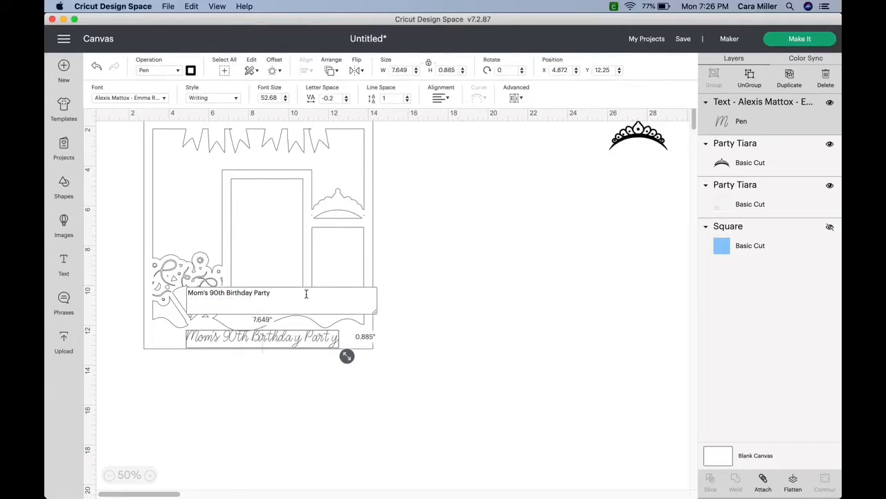
click(506, 270)
Resize the birthday title to about 7.98 by 0.92 inches and fit it at the right end of the layout's lower border
drag(286, 342, 260, 337)
drag(323, 355, 367, 336)
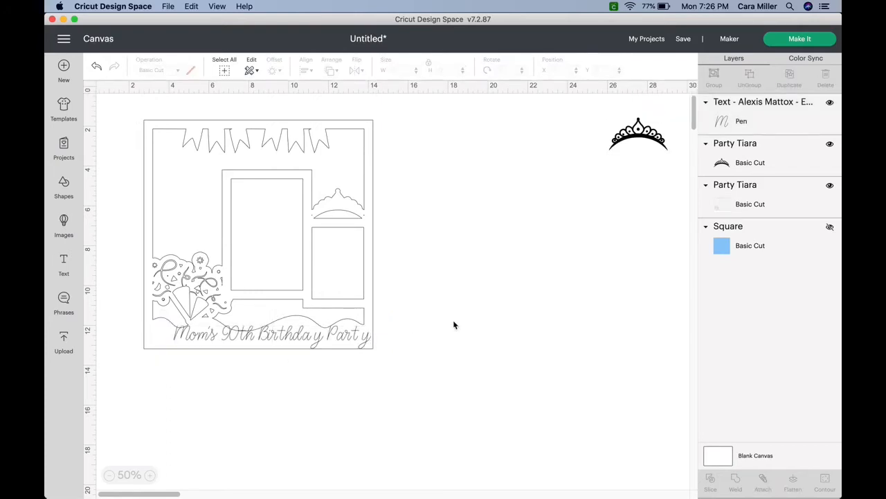
click(303, 340)
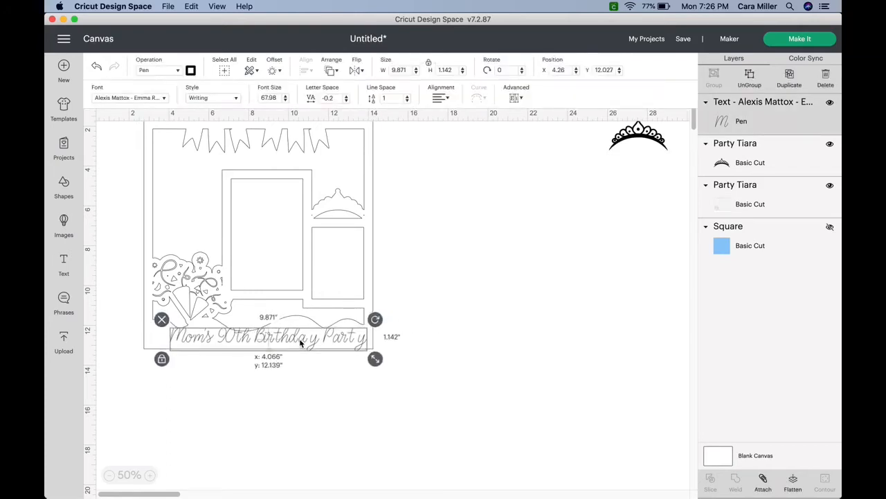
drag(300, 343, 302, 344)
drag(375, 359, 341, 344)
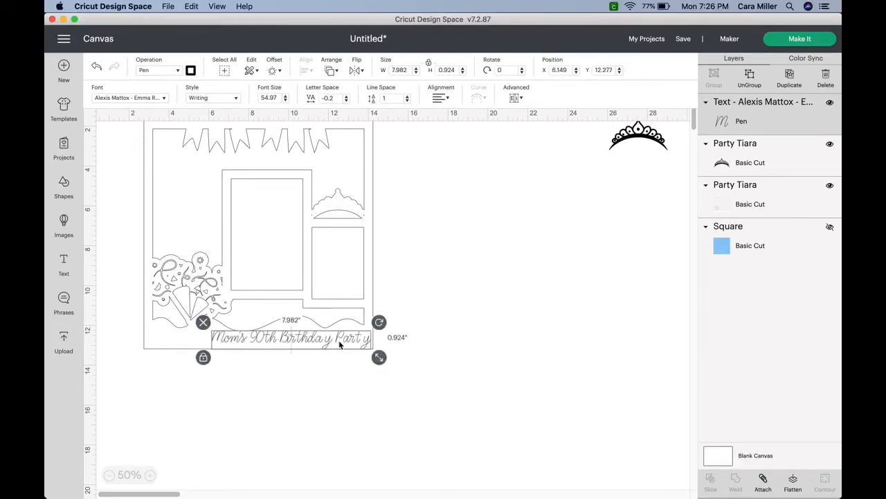
click(443, 326)
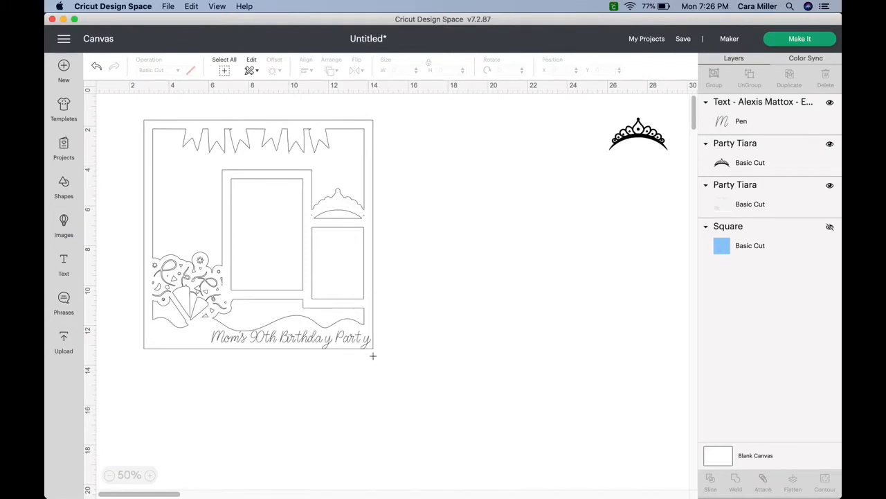
Attach the birthday title to the page layout
drag(379, 363, 118, 95)
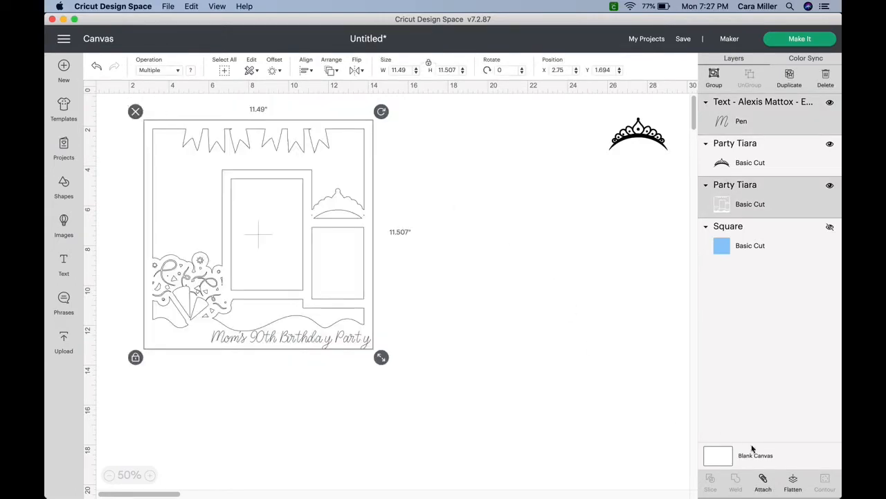
click(763, 479)
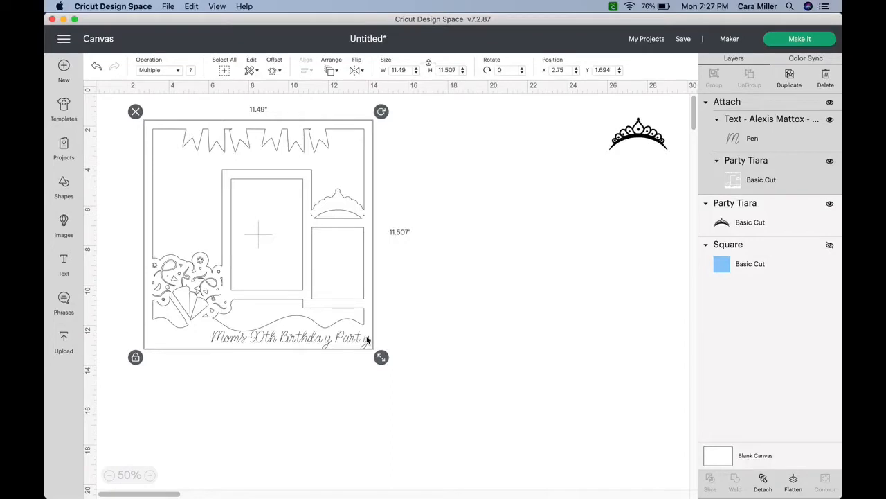
click(487, 295)
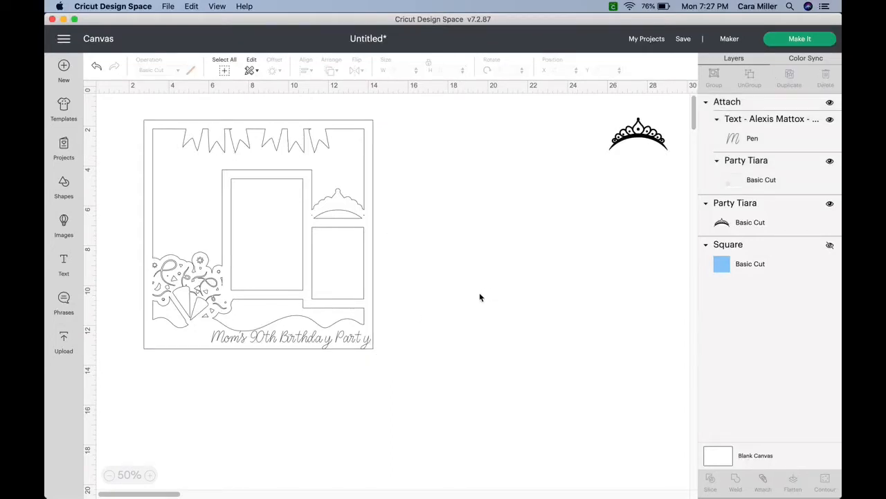
Move the separate tiara closer to the page layout and set its operation to Bold Foil
click(635, 137)
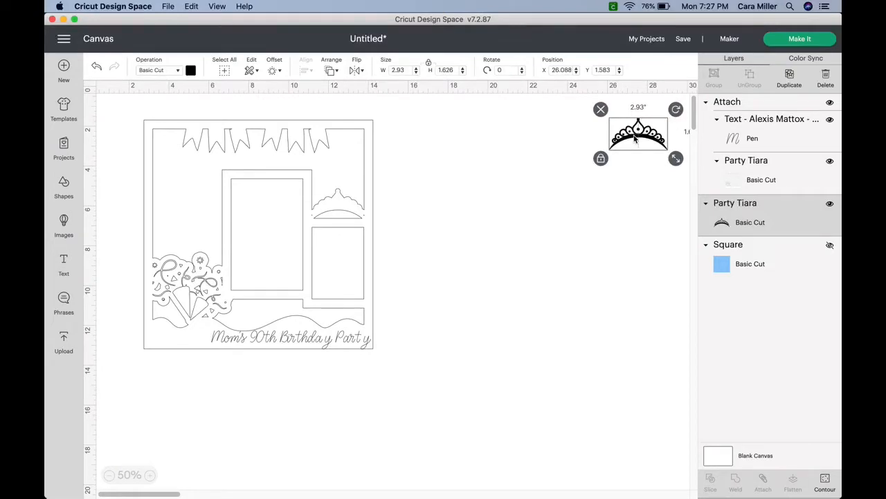
drag(634, 138, 533, 182)
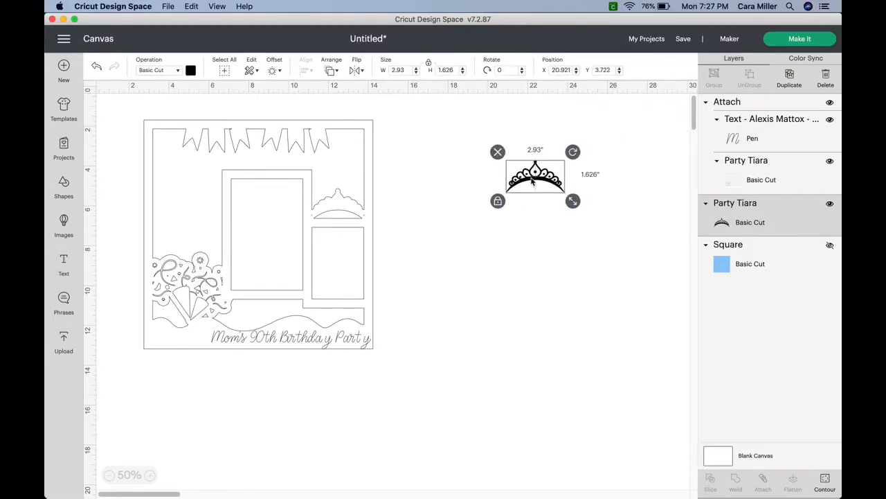
click(178, 71)
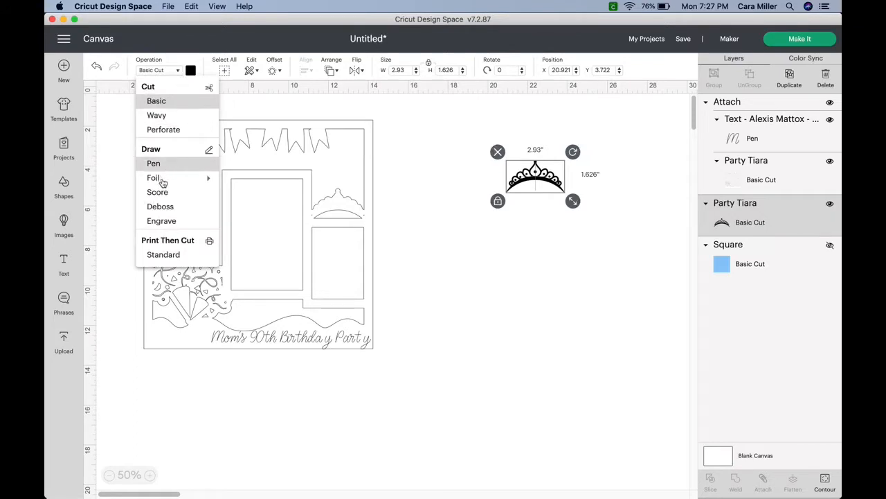
mouse_move(159, 179)
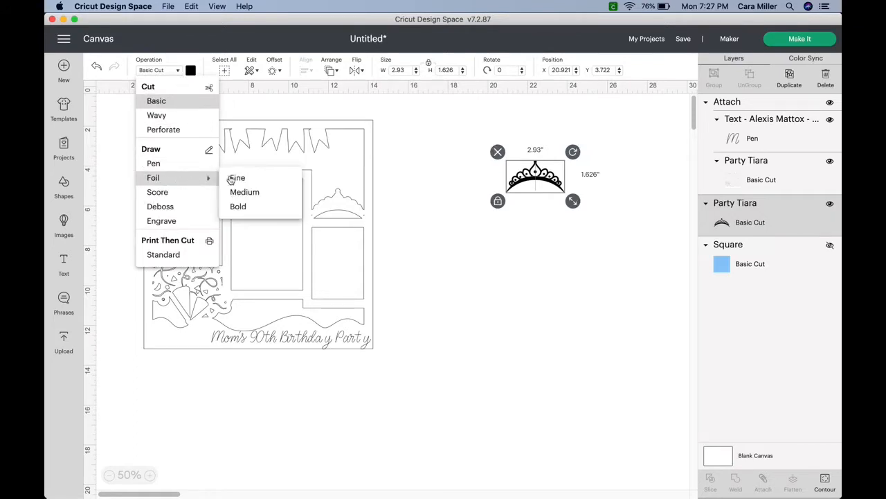
click(244, 211)
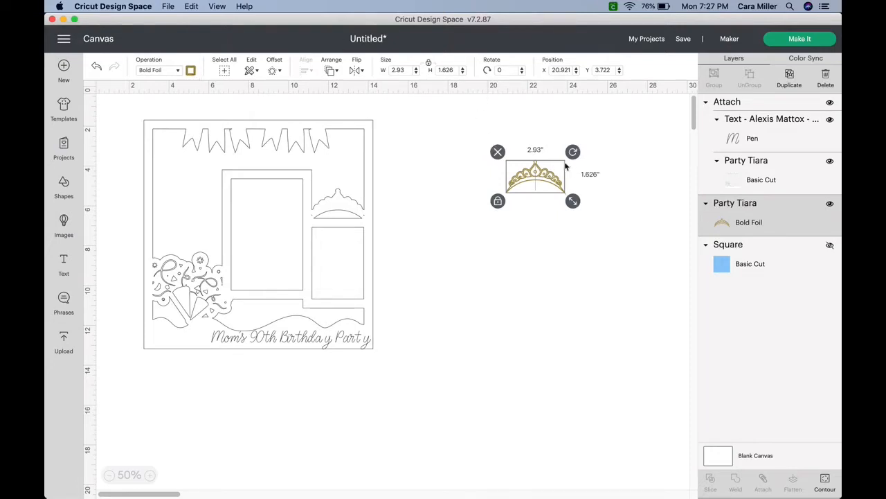
Bring the foil tiara to the front and place it over the tiara outline above the small photo frame
drag(544, 178, 439, 177)
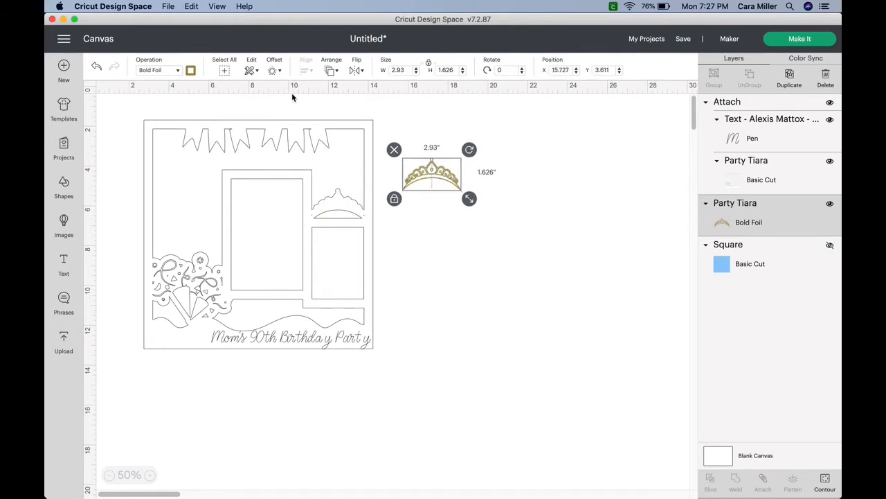
click(331, 71)
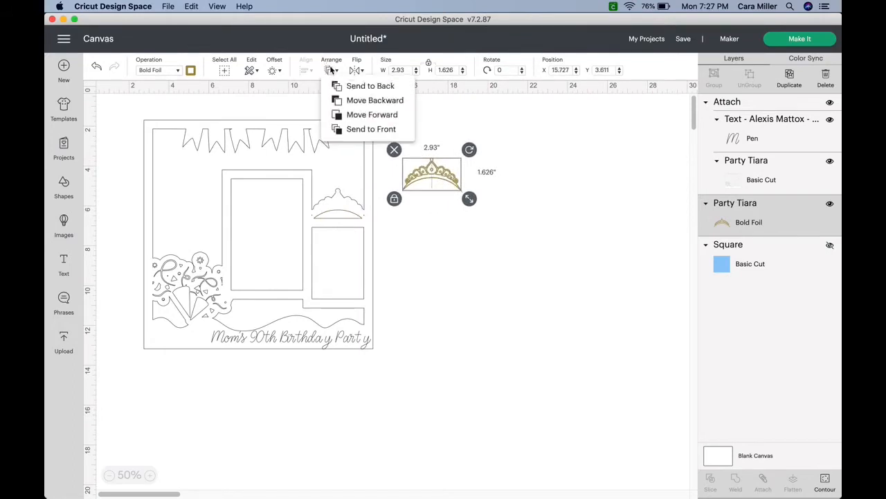
click(356, 131)
drag(449, 182, 354, 210)
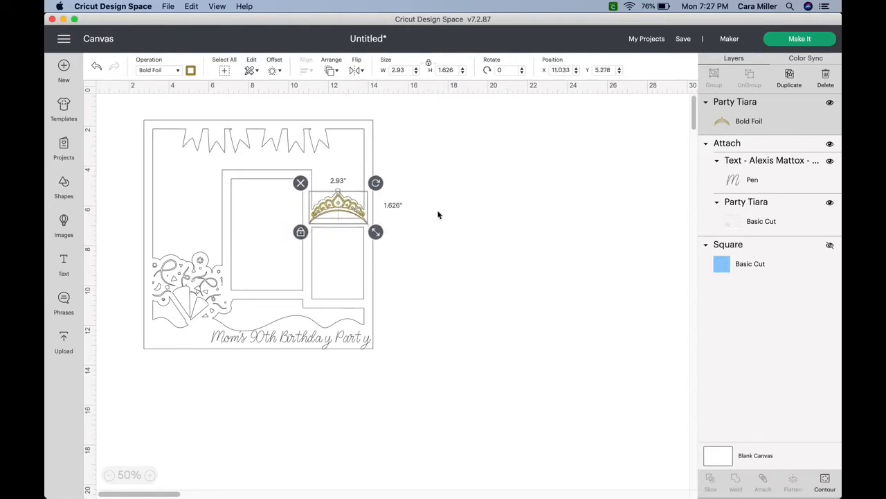
Nudge the foil tiara up 0.1 inch onto its outline and attach it to the page layout with the title
click(456, 225)
click(347, 207)
key(Up)
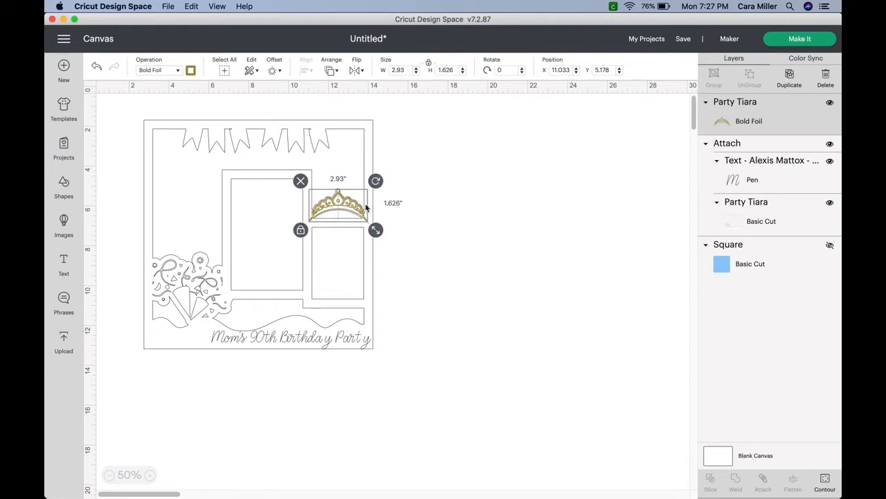
click(441, 210)
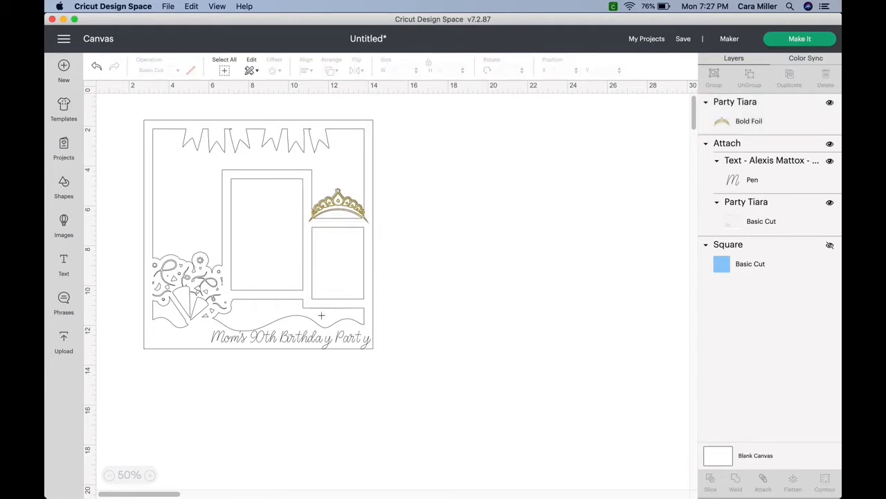
drag(396, 367, 128, 105)
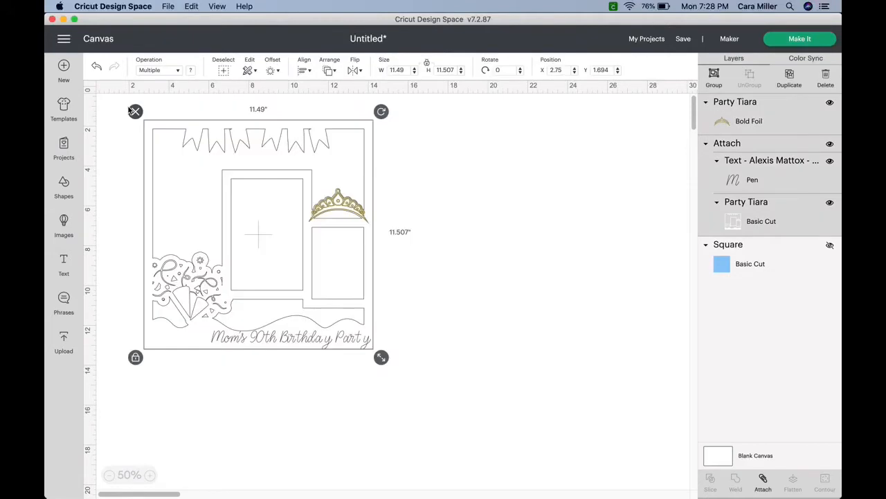
click(763, 483)
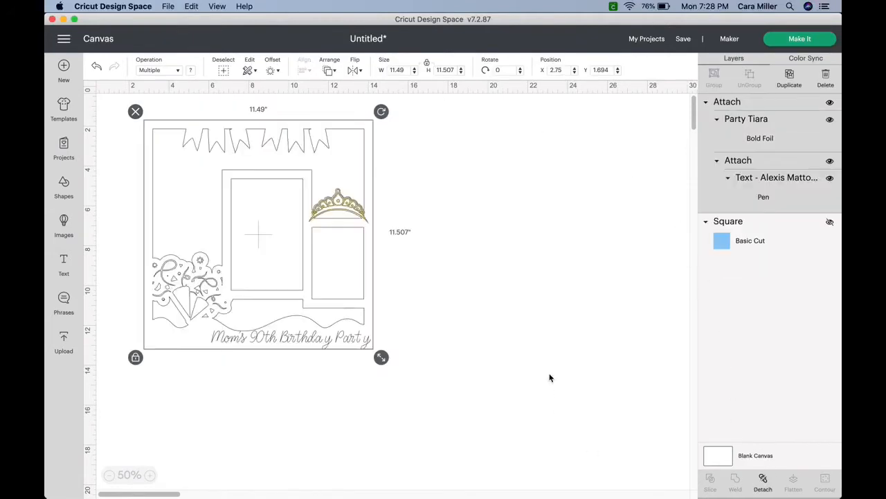
Preview the project on the 12 x 24 in mat, accept the larger mat size, and return to the canvas
click(799, 39)
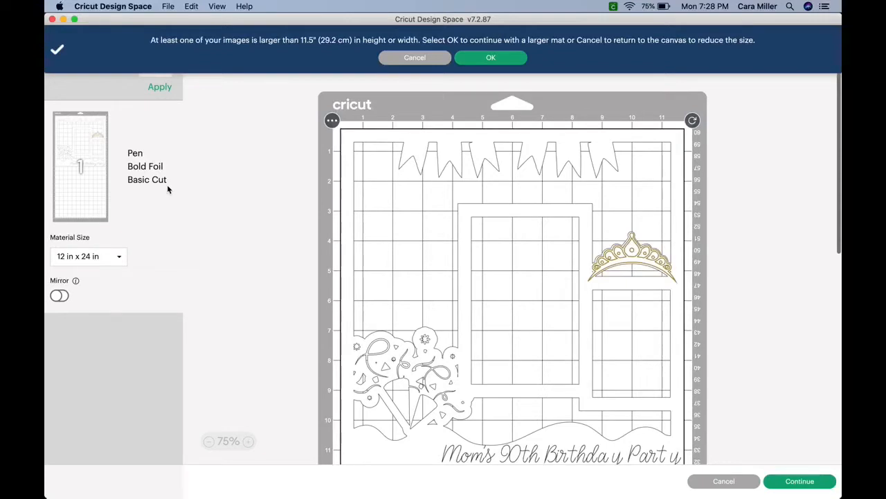
scroll(455, 264, down, 5)
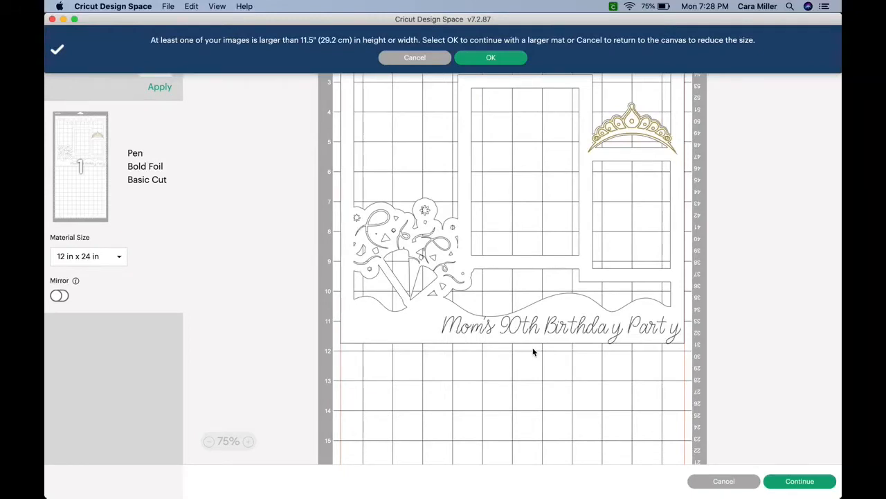
click(488, 58)
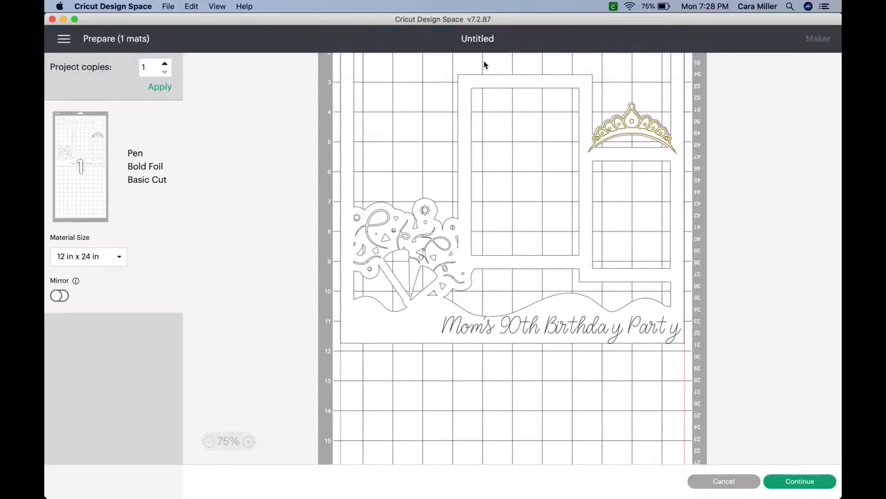
click(723, 481)
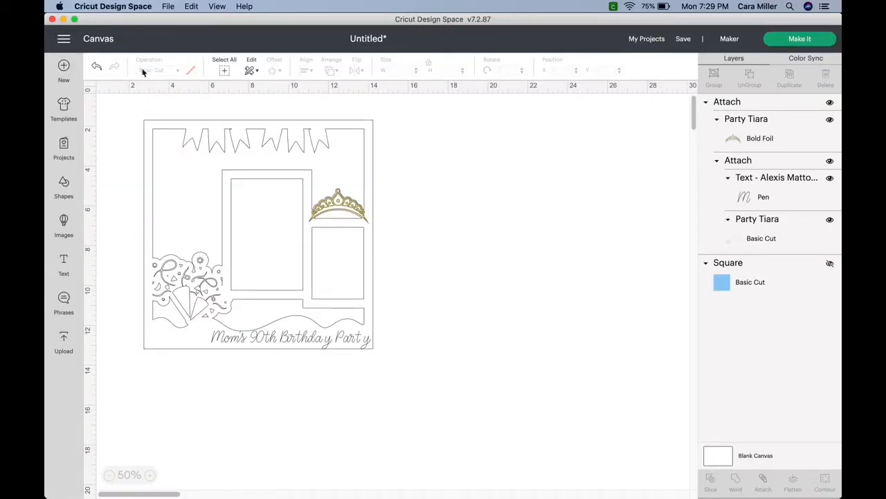
Undo the attaching, foil tiara and text edits back to the widely spaced two-line birthday text beside the layout
click(97, 68)
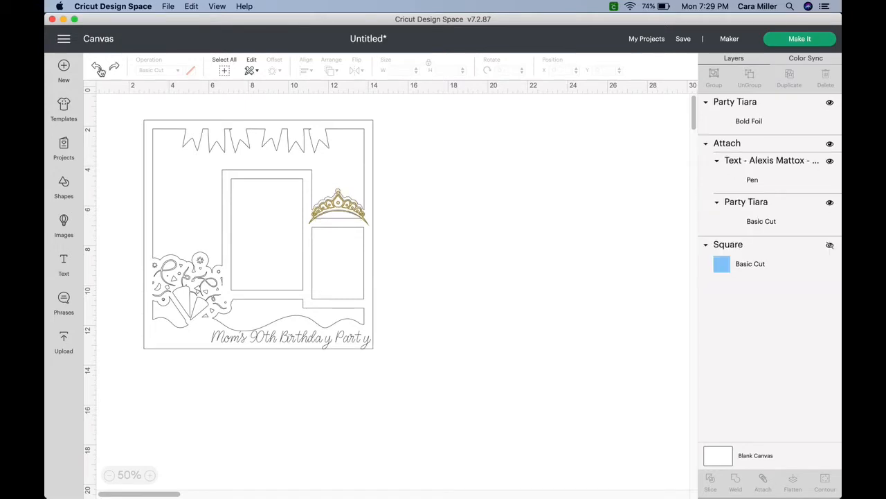
click(97, 68)
click(97, 68)
click(96, 68)
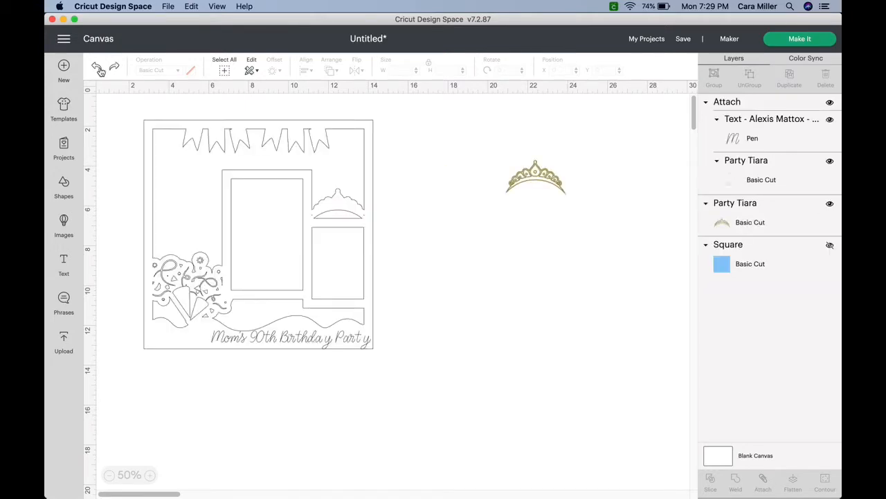
click(97, 68)
click(97, 68)
click(97, 68)
click(97, 68)
click(97, 68)
click(97, 67)
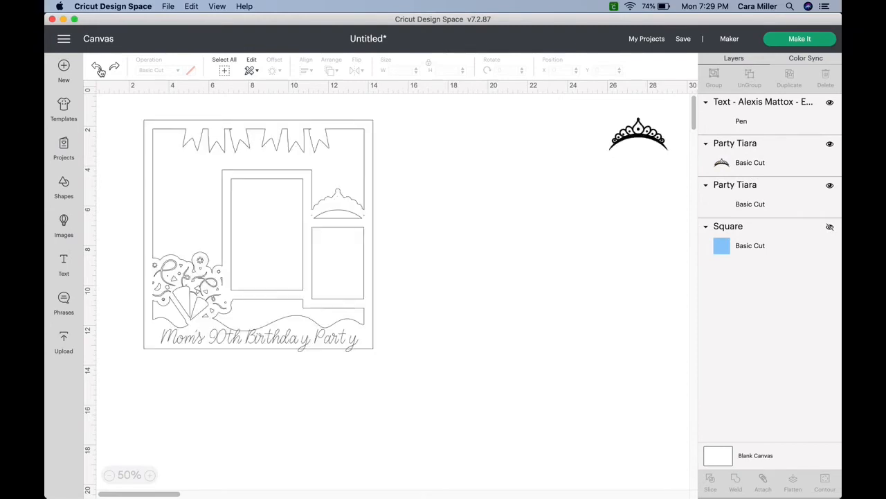
click(97, 67)
click(98, 68)
click(98, 68)
click(98, 67)
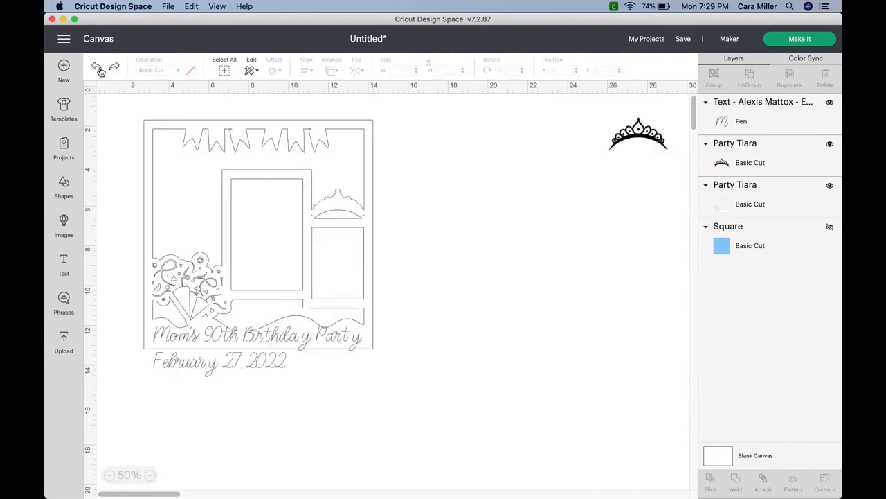
click(98, 68)
click(98, 68)
click(97, 68)
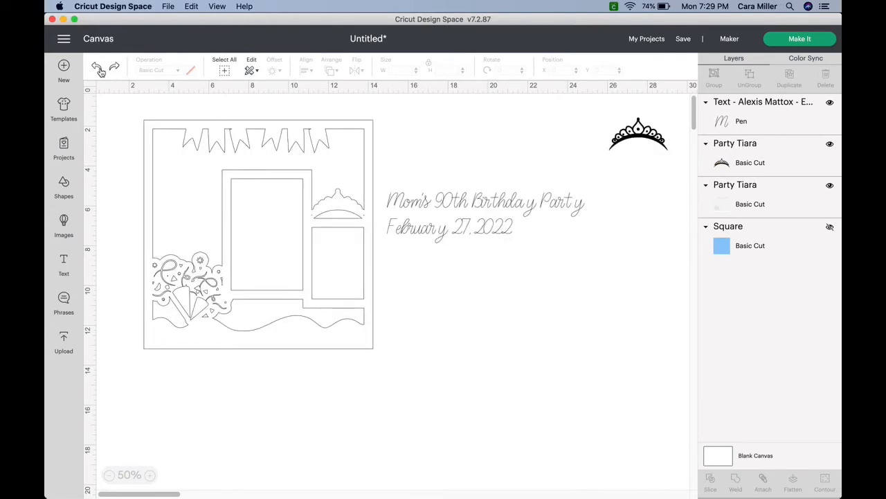
click(98, 68)
click(97, 68)
click(98, 68)
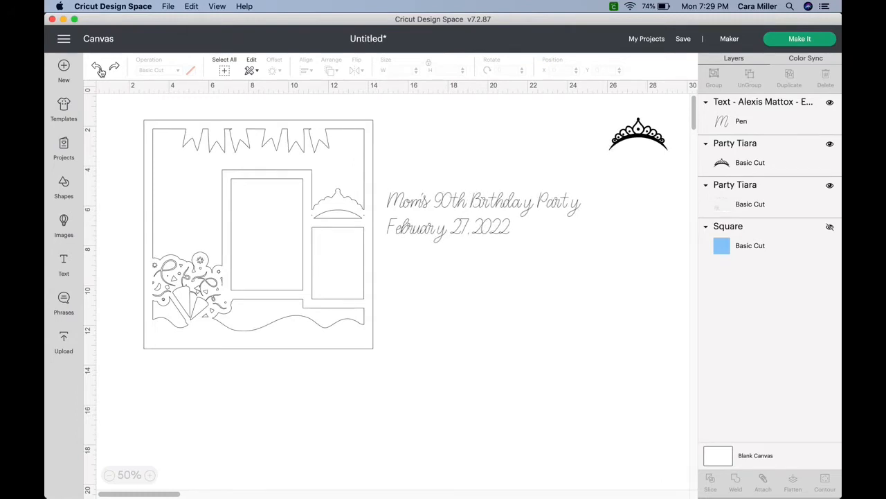
click(98, 68)
click(97, 67)
click(98, 67)
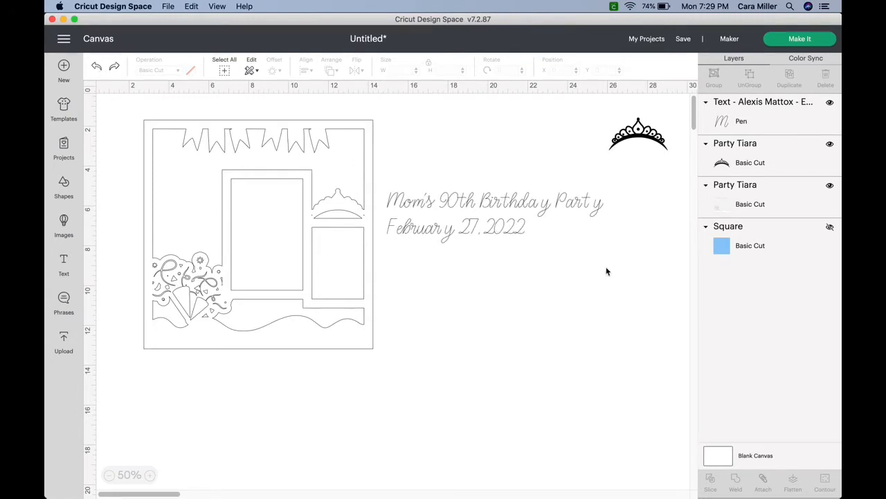
Delete the two-line birthday text and shift the separate tiara to about X 24.84, Y 1.14 inches on the empty canvas
drag(623, 259, 381, 157)
key(Delete)
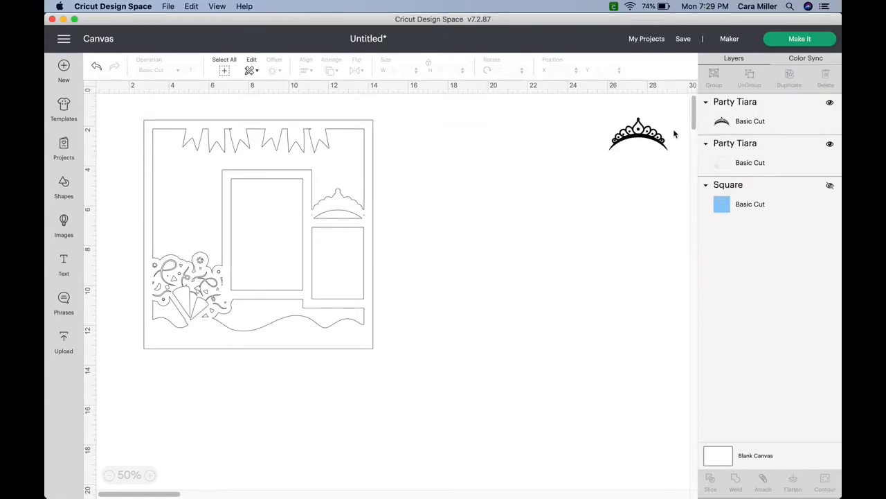
drag(650, 137, 348, 211)
key(super+z)
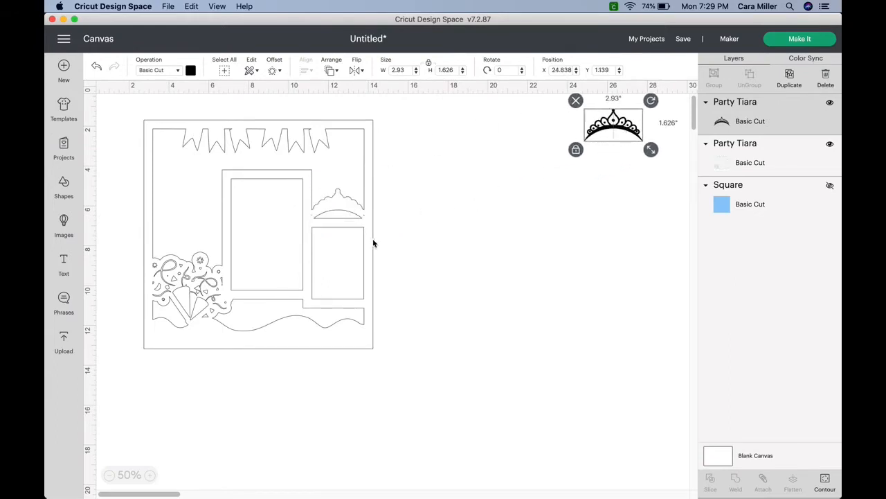
Move the page layout to about X 4.53, Y 4.58 inches and deselect it
drag(373, 242, 408, 301)
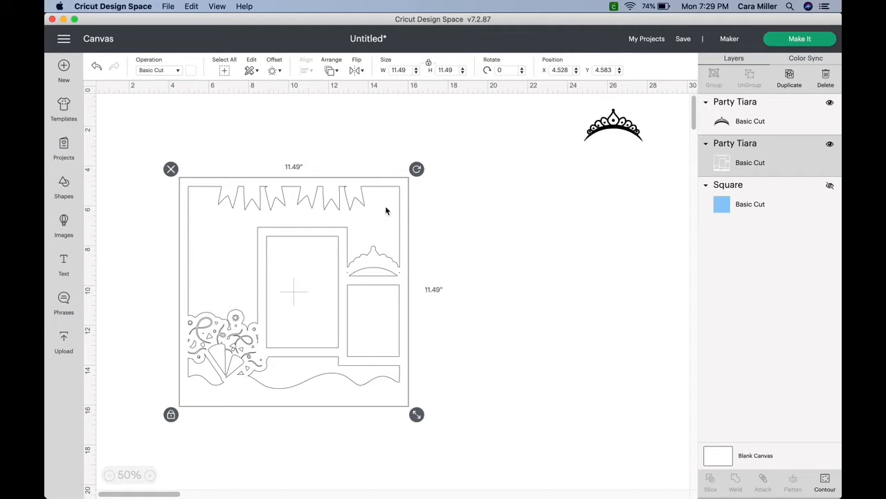
click(519, 193)
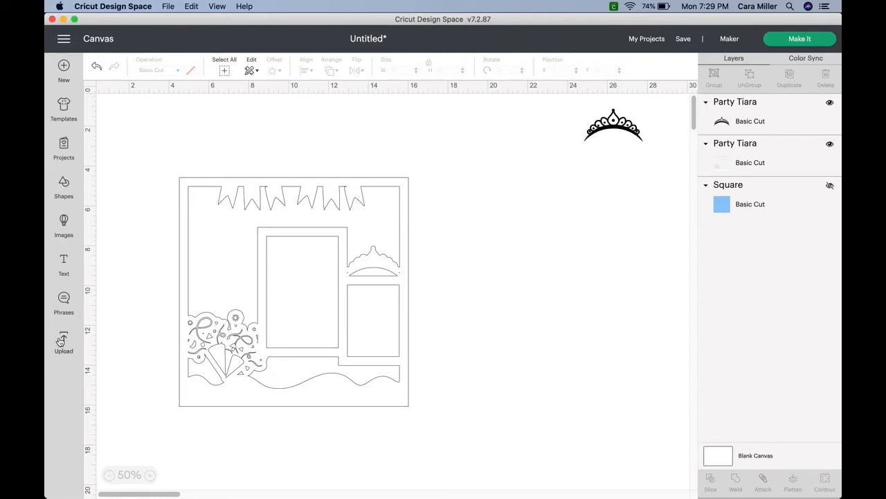
Add a 2-inch square and place it over the page layout's upper edge at about X 5.28, Y 3.17 inches
click(64, 186)
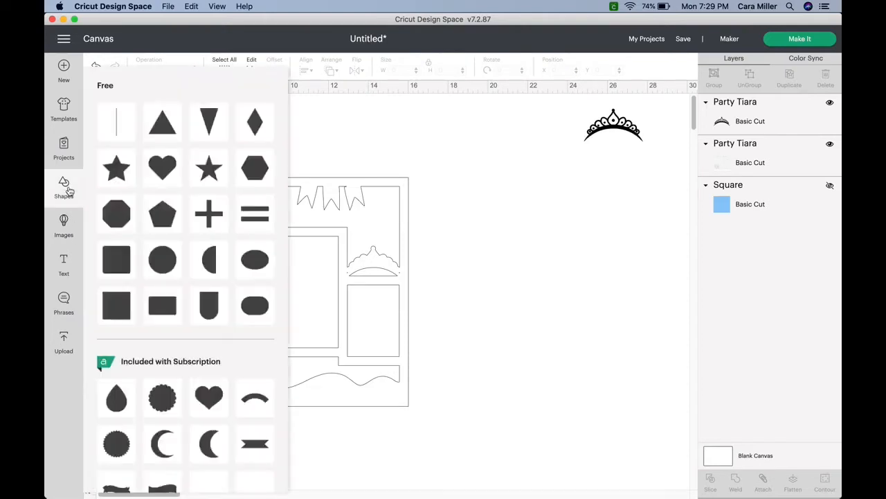
click(124, 311)
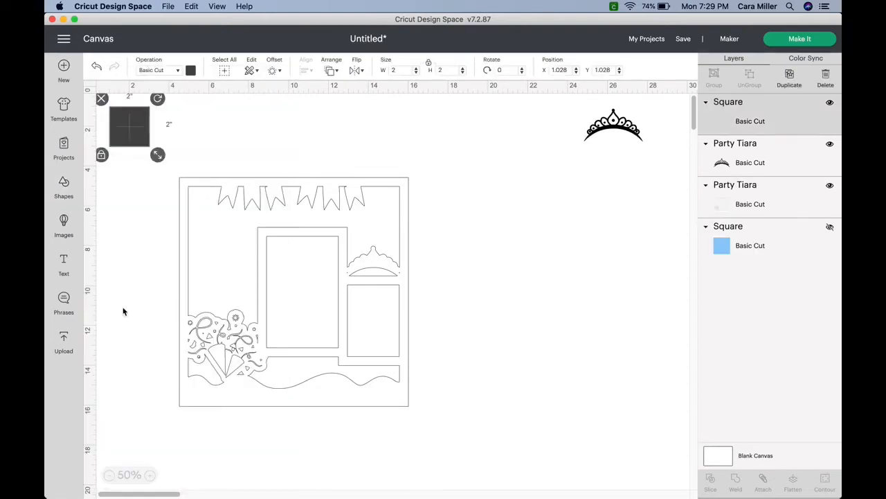
drag(138, 137, 222, 179)
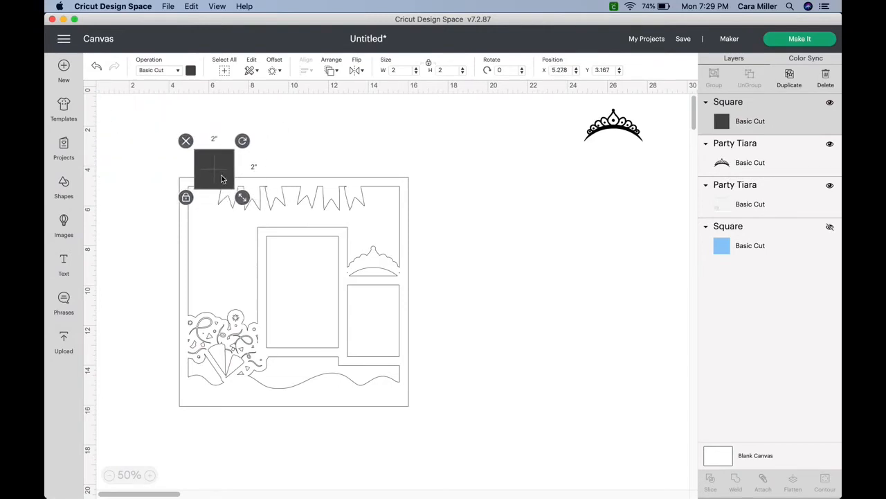
click(72, 190)
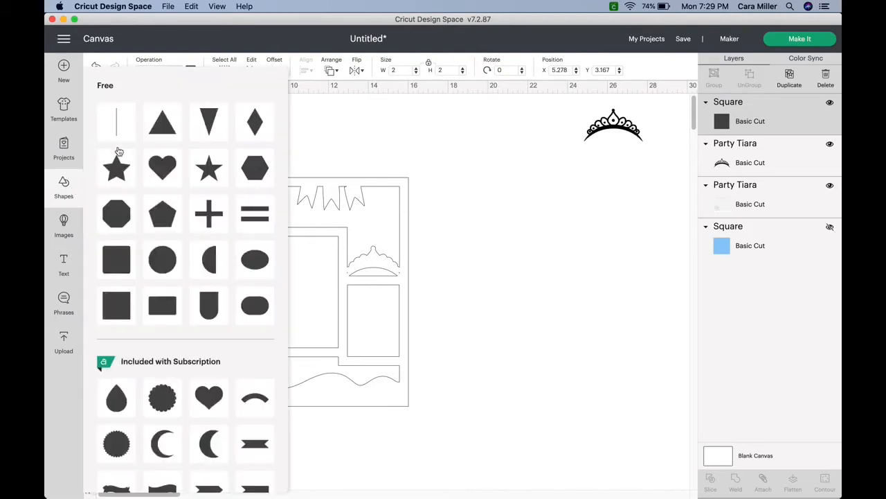
click(355, 142)
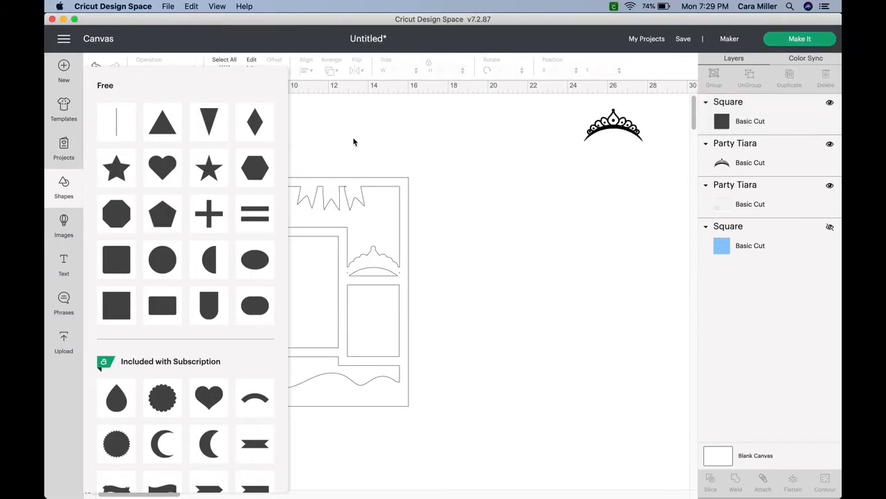
Insert the standing Melody Cutie character from the free Melody image set and place it at about X 20.97, Y 4.75 inches
click(63, 223)
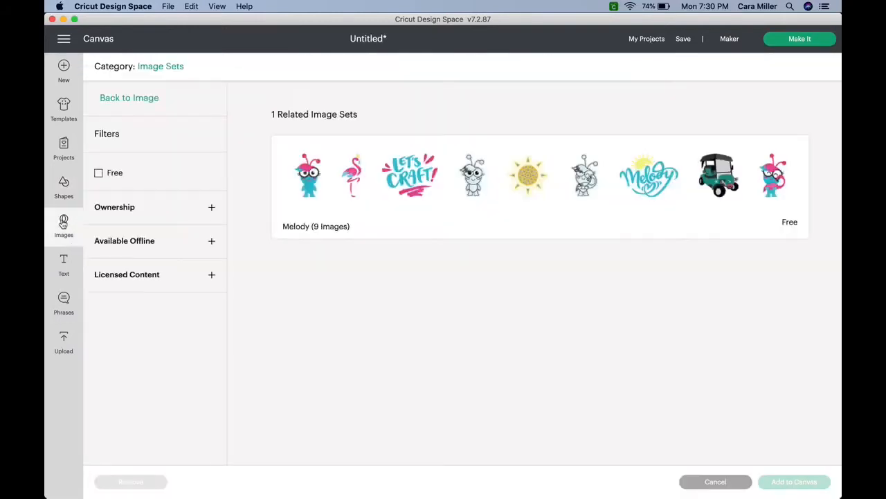
click(313, 182)
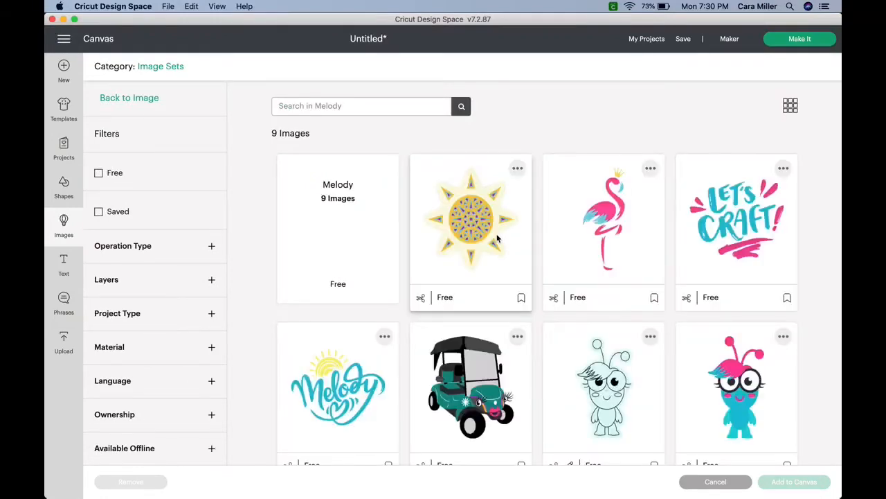
scroll(739, 301, down, 2)
scroll(739, 299, down, 1)
click(740, 297)
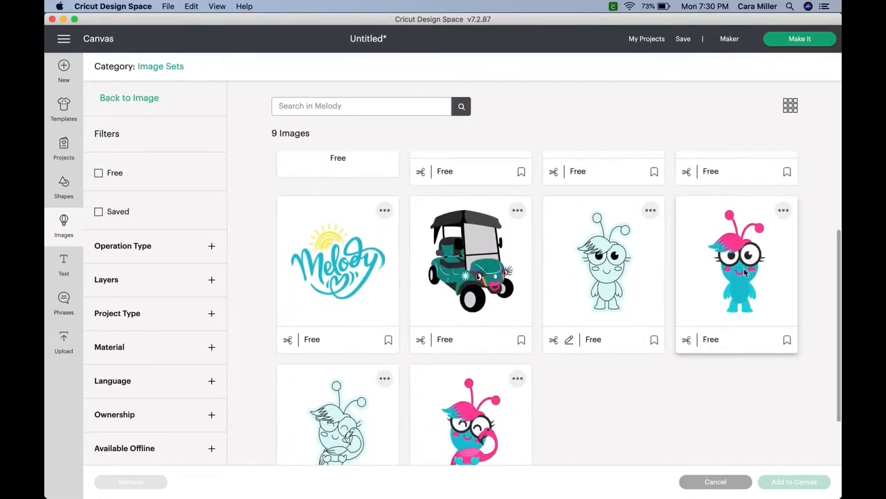
click(795, 482)
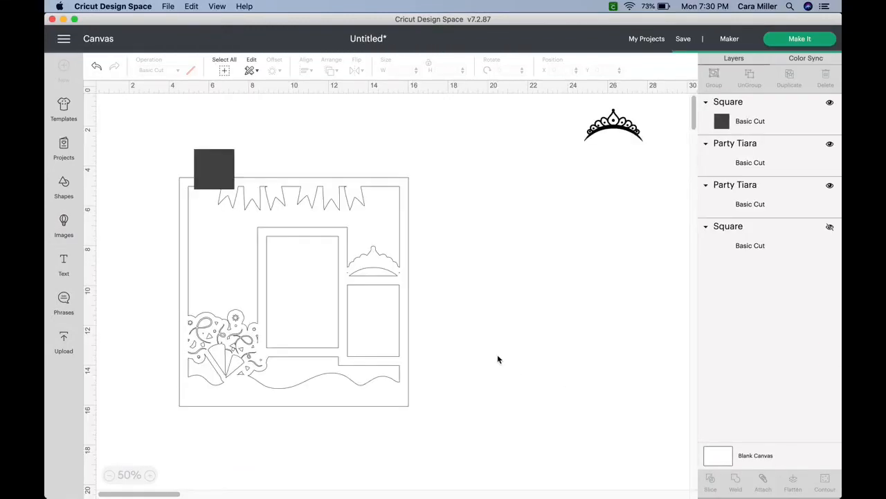
drag(128, 151, 526, 225)
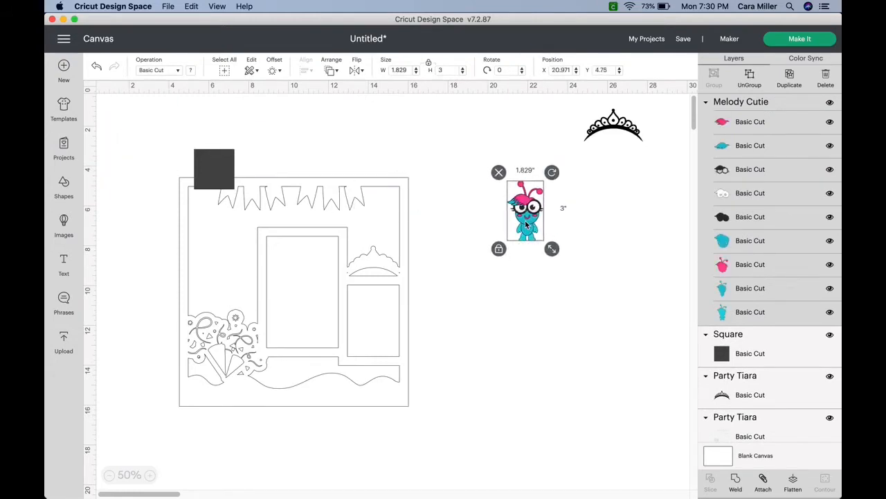
Stretch the Melody character with unlocked proportions, undo that, and scale it proportionally to about 4.55 x 7.47 inches
click(499, 248)
drag(552, 249, 584, 257)
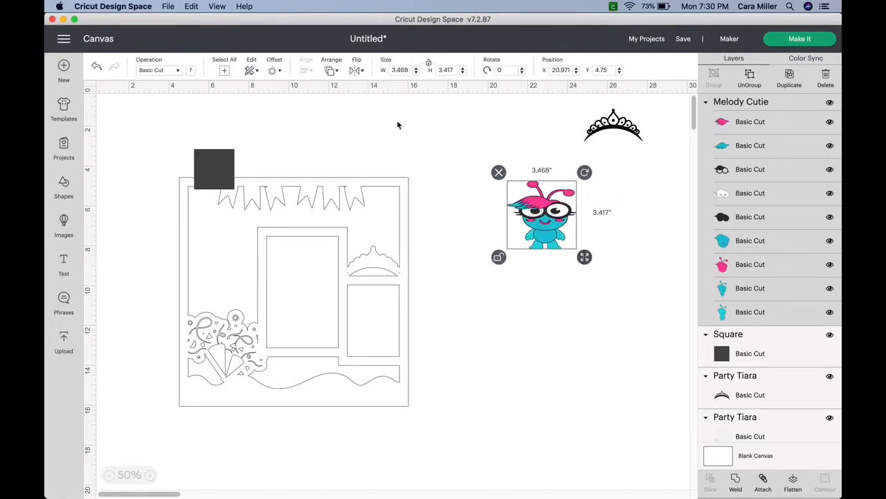
click(96, 65)
click(530, 218)
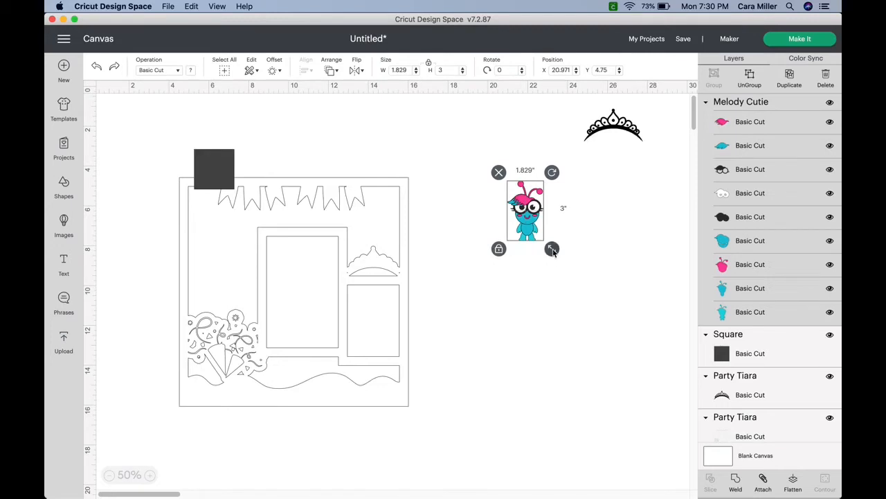
drag(552, 249, 605, 337)
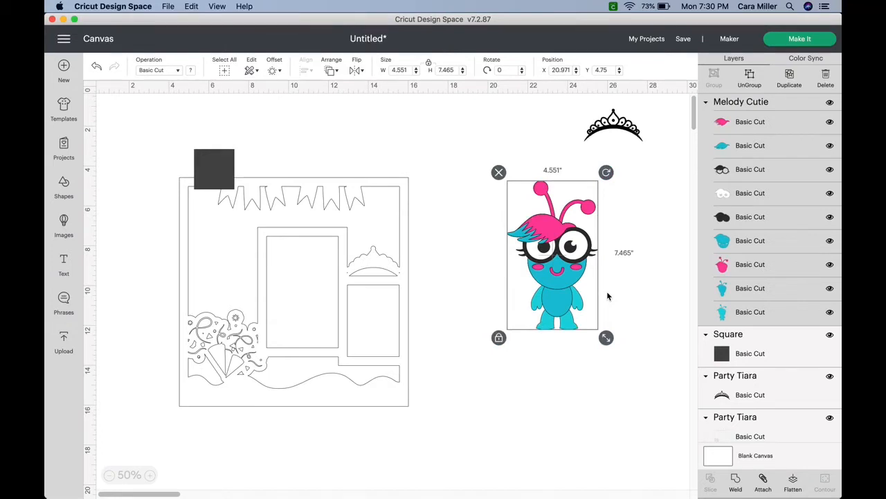
Place the dark square behind the Melody character's upper body and enlarge it proportionally to about 5.61 inches
click(585, 378)
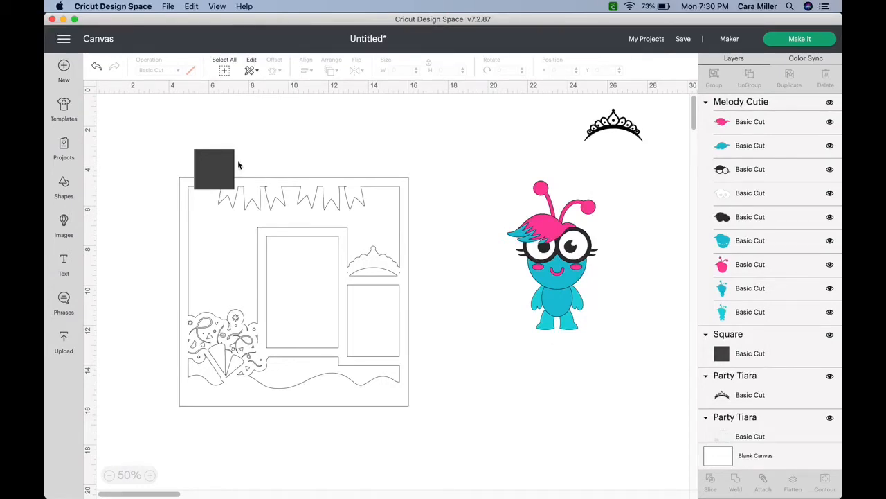
drag(221, 177, 597, 277)
mouse_move(516, 171)
mouse_down()
mouse_move(504, 170)
mouse_move(490, 225)
mouse_move(543, 189)
mouse_move(525, 182)
mouse_up()
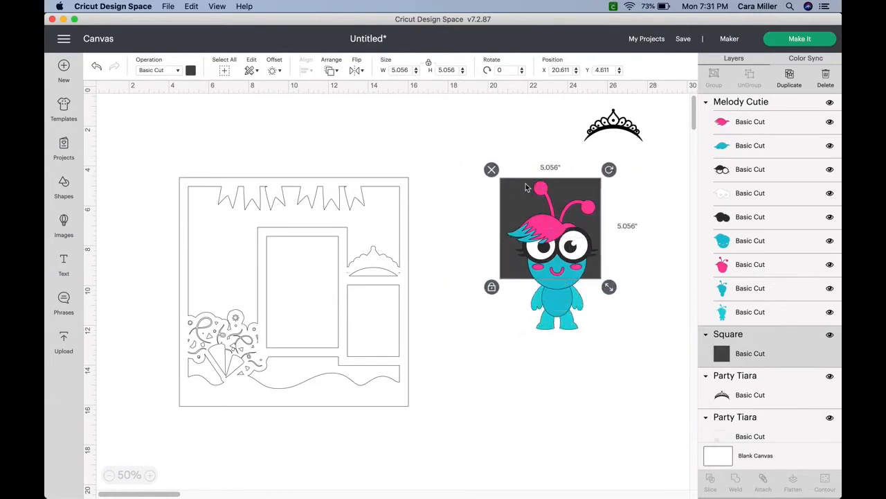
drag(610, 288, 618, 299)
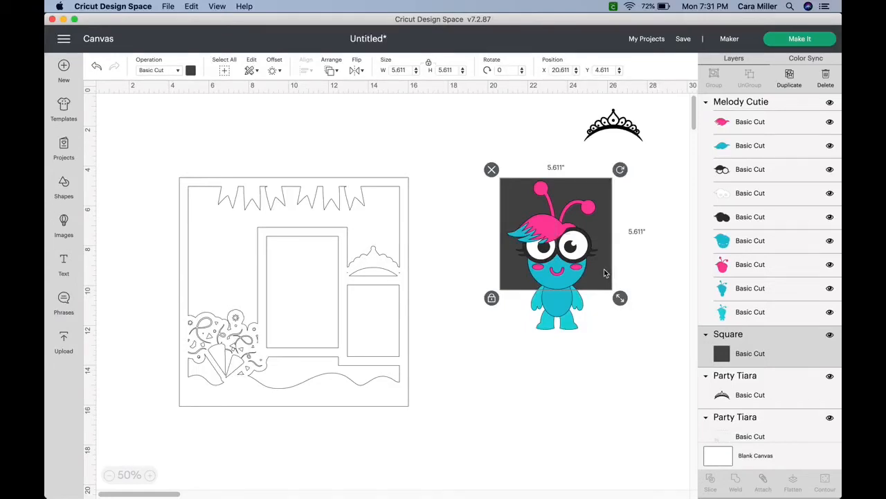
Delete the Melody character and stretch the square to about 12.53 x 5.31 inches across the upper part of the page layout
click(561, 303)
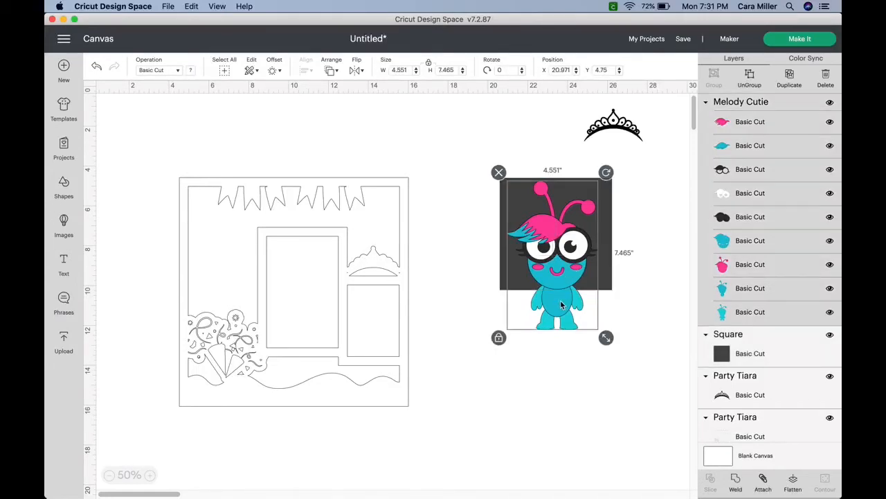
key(Delete)
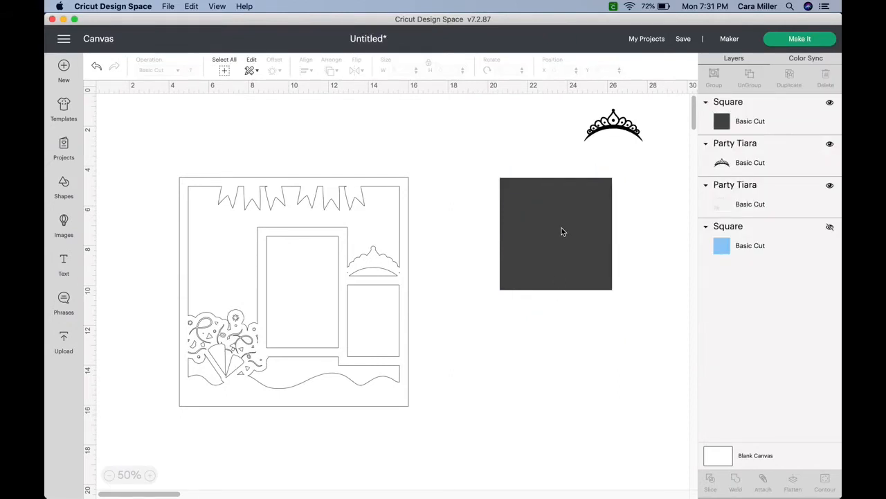
drag(561, 231, 444, 202)
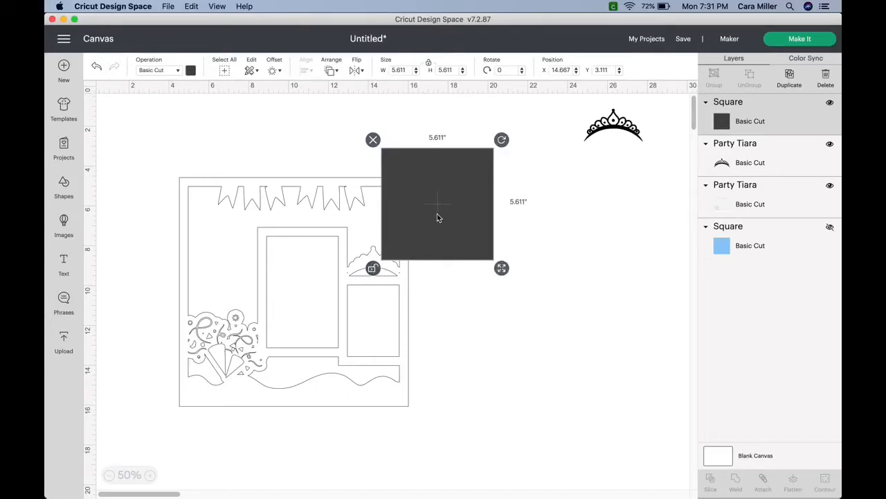
drag(437, 213, 225, 182)
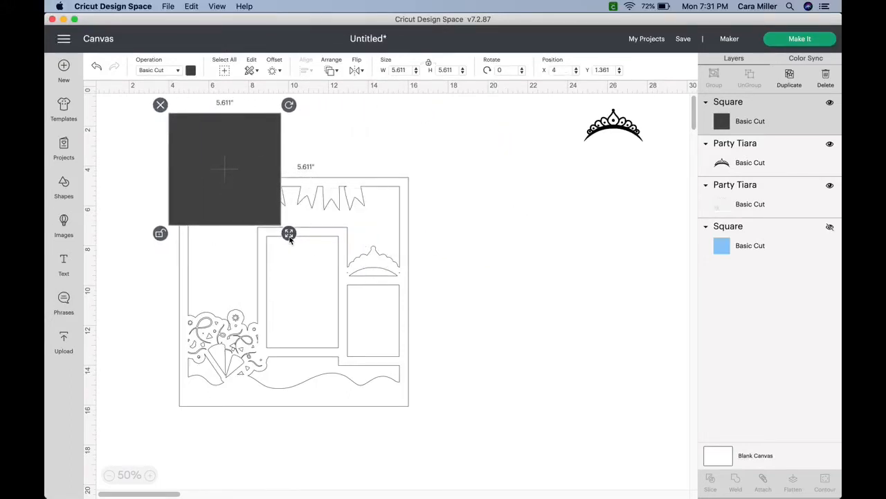
drag(289, 233, 427, 227)
drag(391, 179, 392, 181)
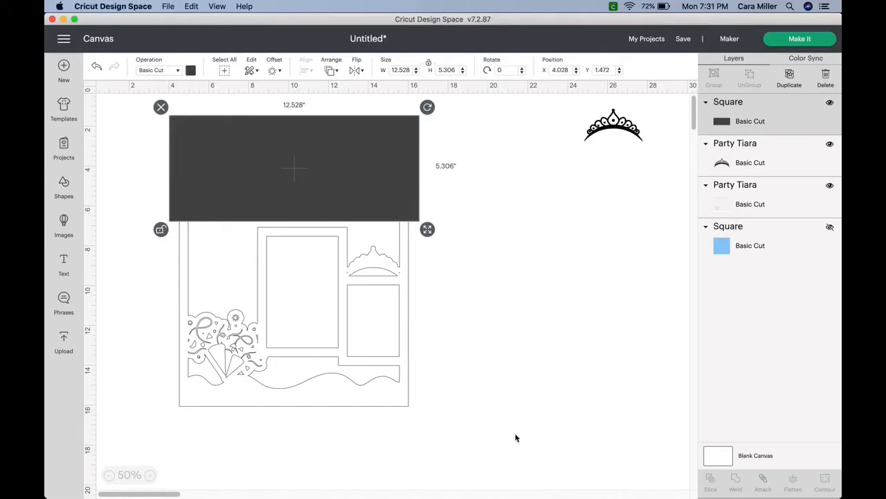
Slice the page layout with the dark rectangle and delete the leftover rectangle piece
drag(478, 443, 109, 96)
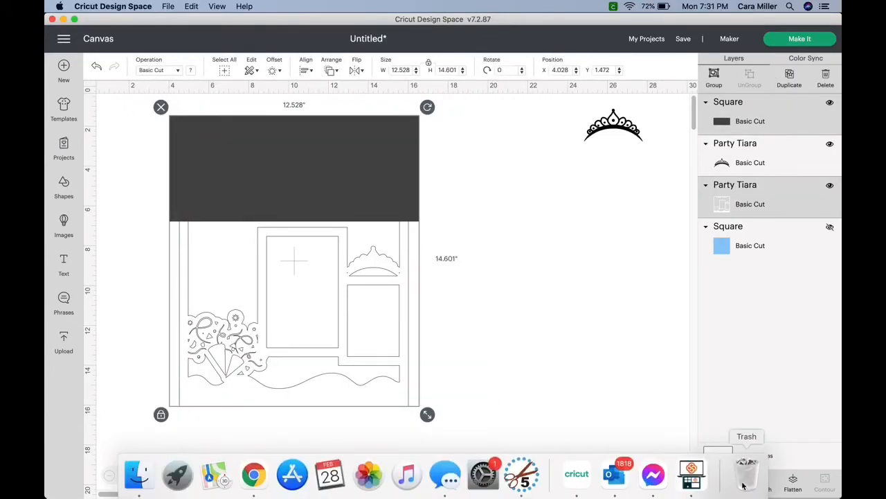
click(711, 480)
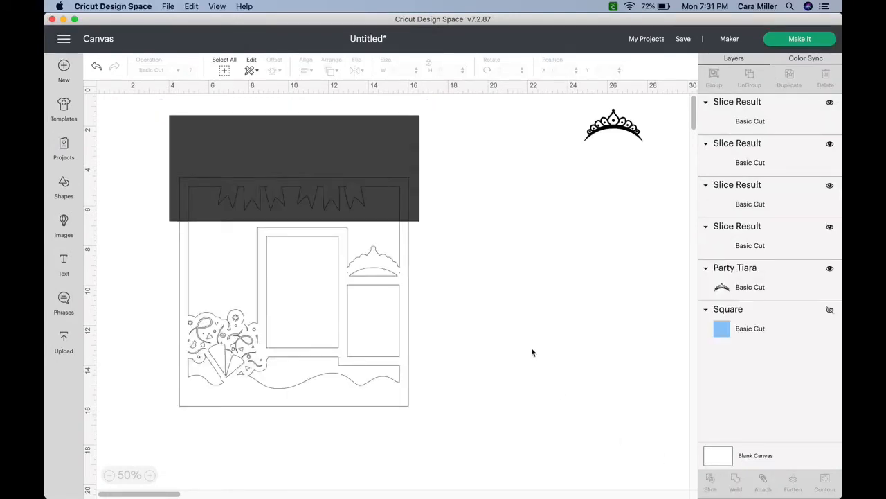
drag(352, 191, 566, 254)
key(Delete)
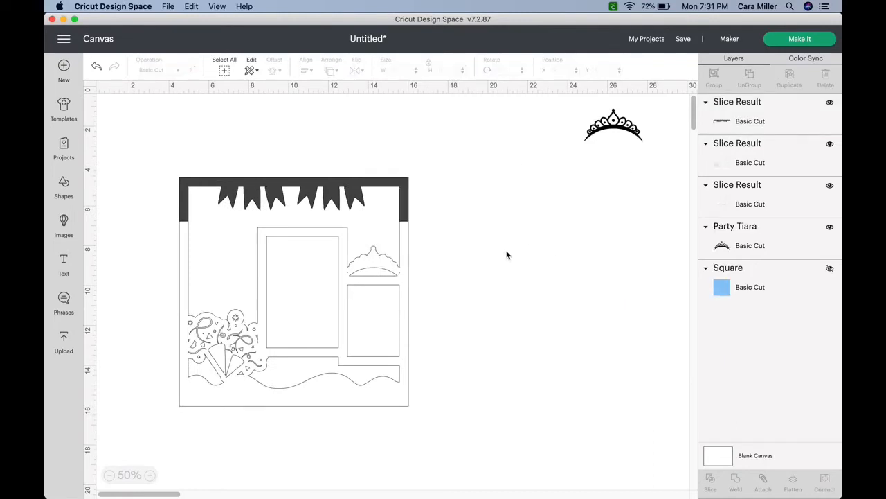
Delete the lower part of the sliced layout and move the dark banner strip off its white duplicate and back over it
drag(411, 263, 614, 287)
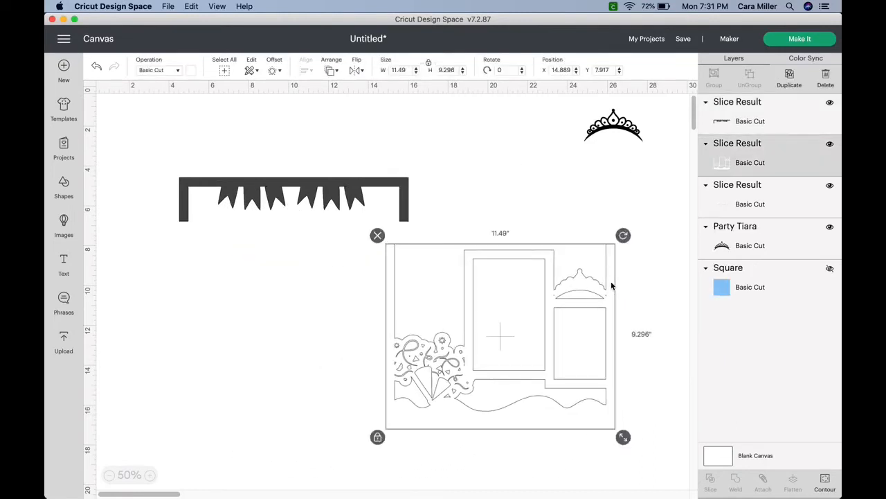
key(Delete)
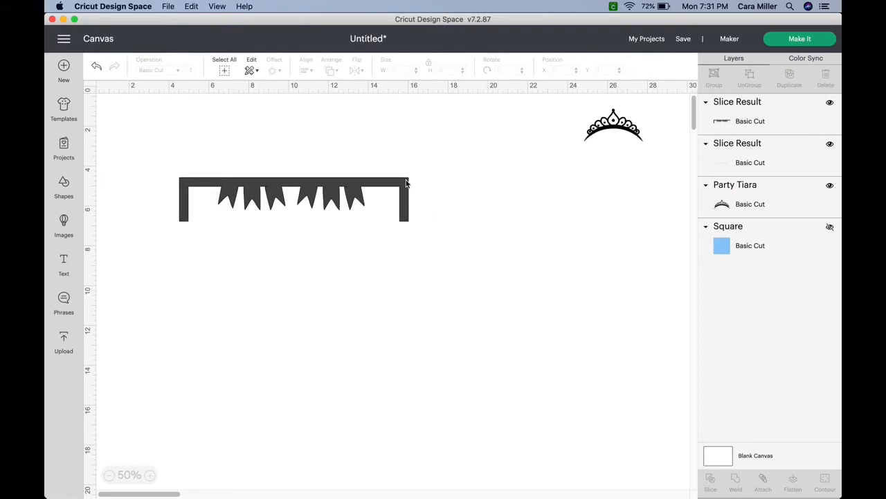
drag(407, 183, 576, 270)
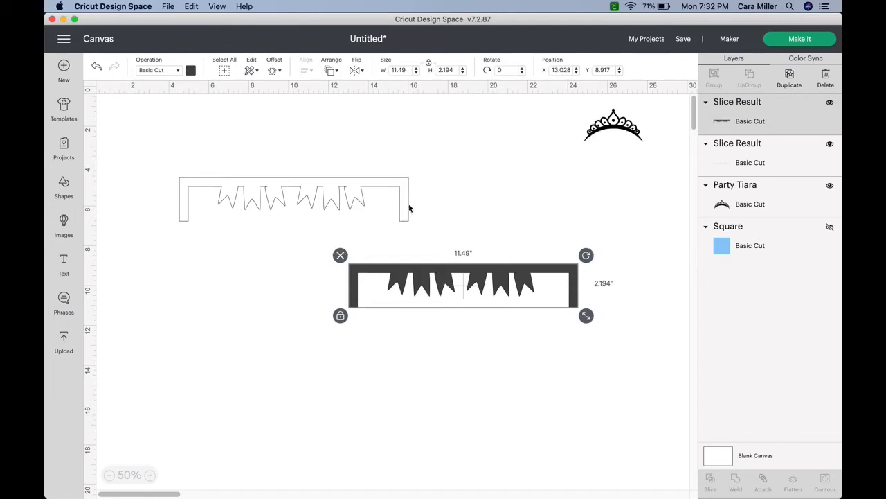
drag(522, 276, 349, 192)
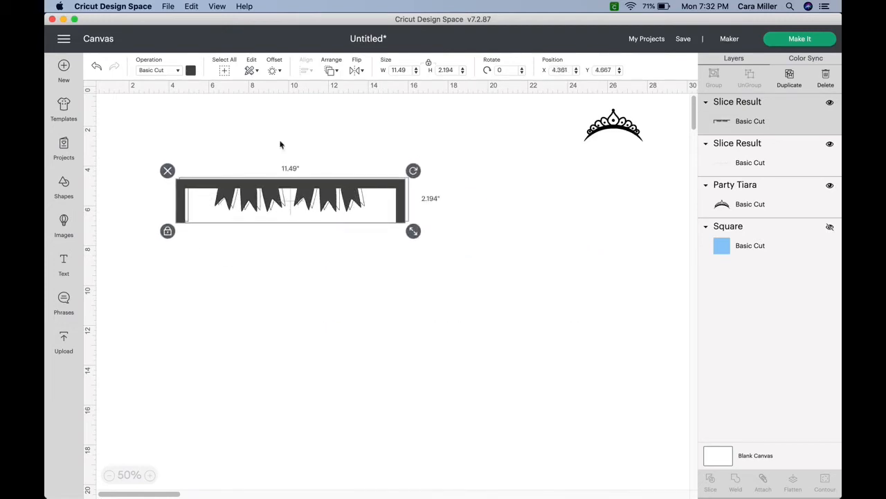
Undo the banner moves, deletions and slice, and delete the dark rectangle covering the page layout
click(97, 69)
click(97, 69)
click(98, 68)
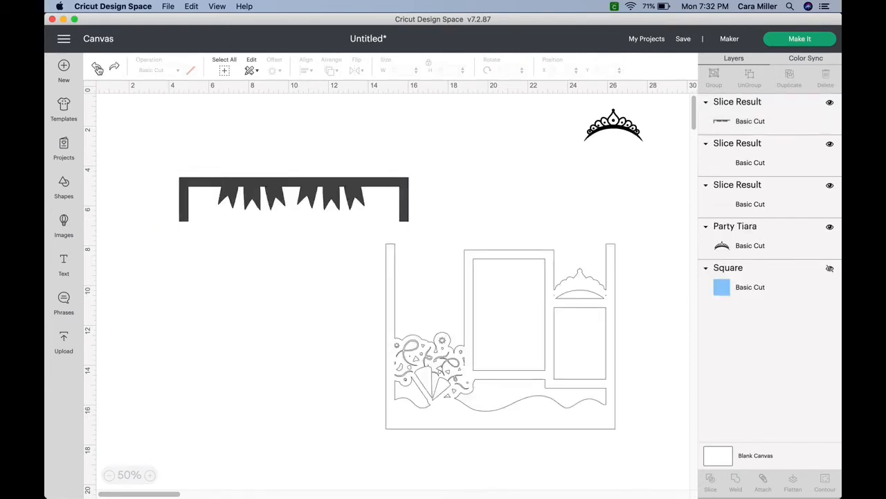
click(98, 68)
click(98, 69)
click(98, 68)
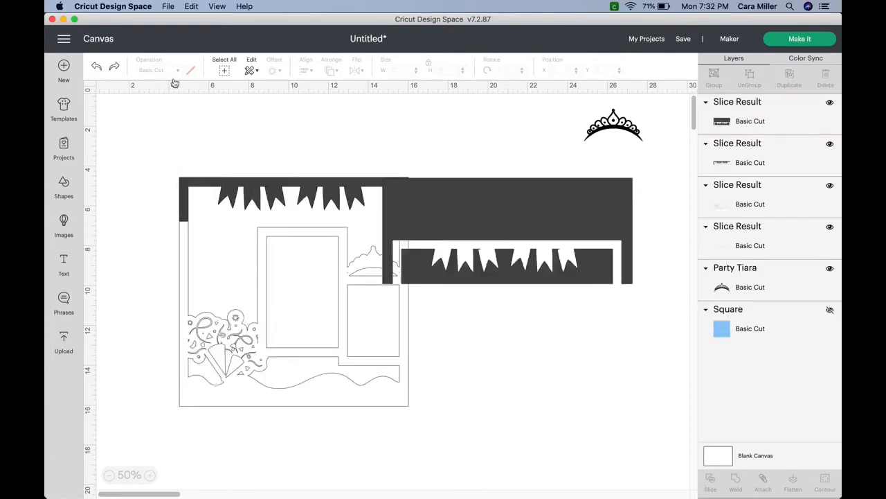
click(97, 67)
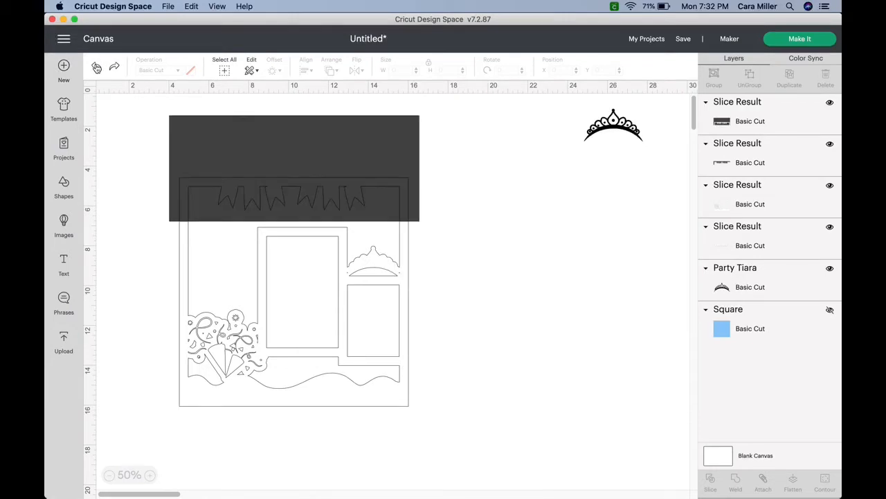
click(97, 67)
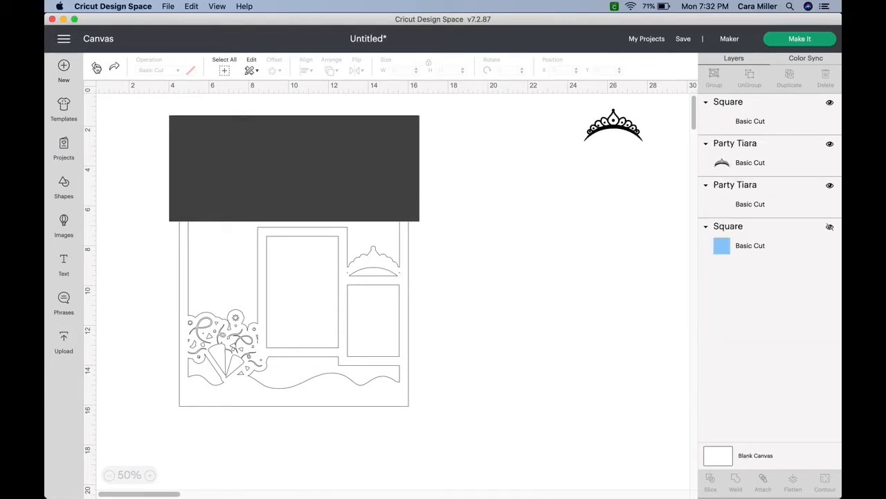
click(372, 138)
key(Delete)
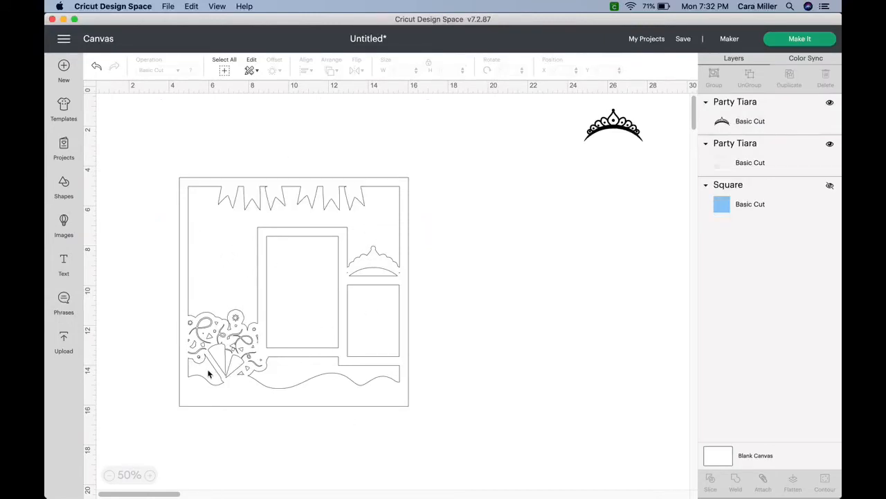
Insert another copy of the uploaded Party Tiara layout and place it beside the plain page layout on its right
click(63, 339)
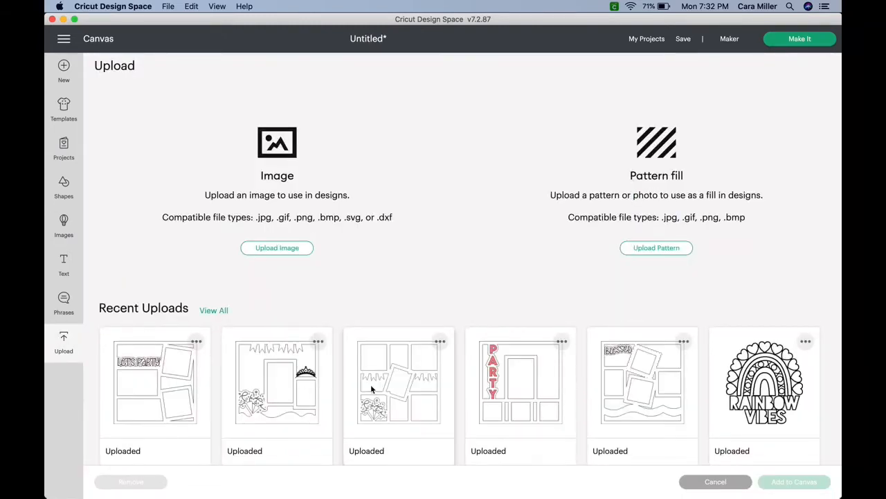
click(247, 397)
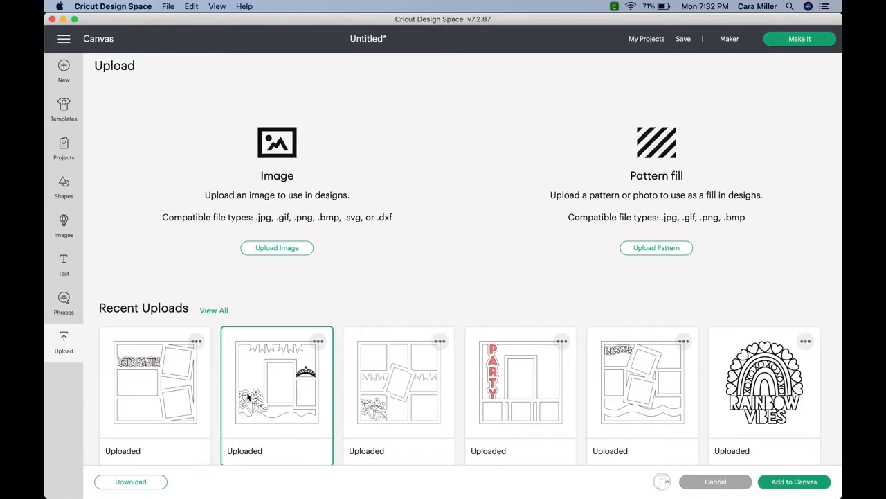
click(802, 485)
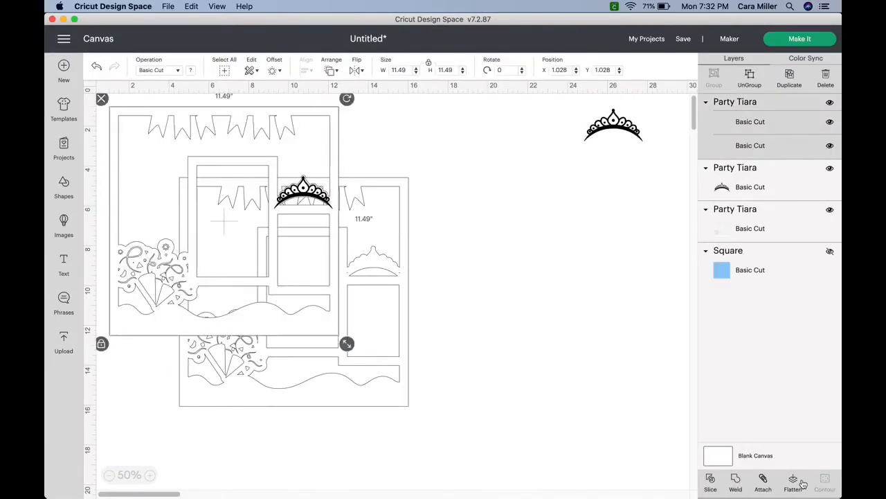
drag(322, 329, 640, 395)
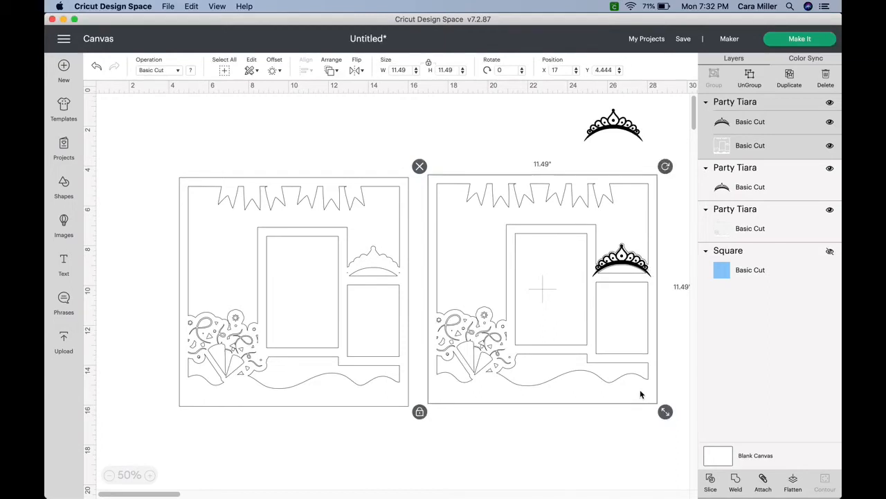
Insert the uploaded Party Confetti layout, shift the plain tiara layout aside, and set the confetti layout in the cleared area
click(63, 342)
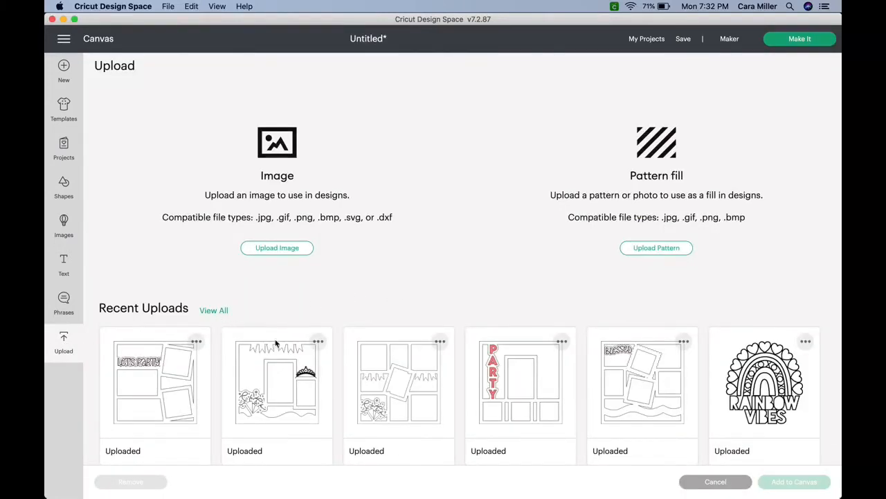
click(397, 385)
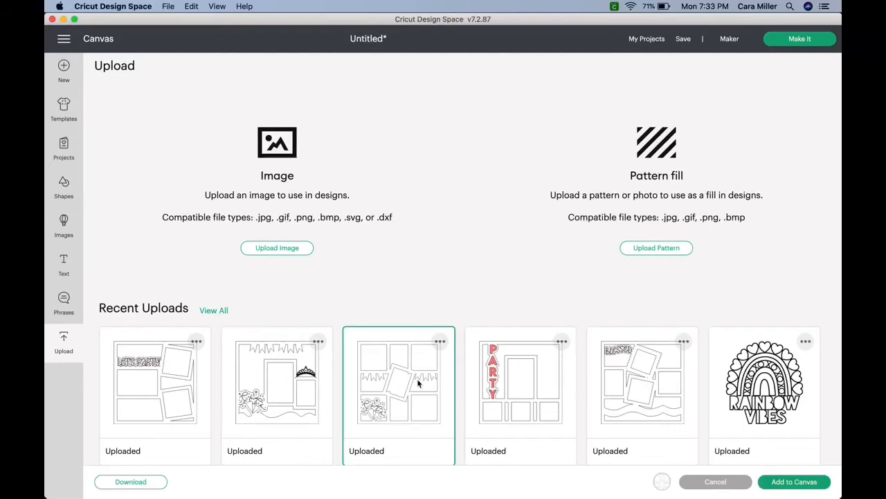
click(805, 482)
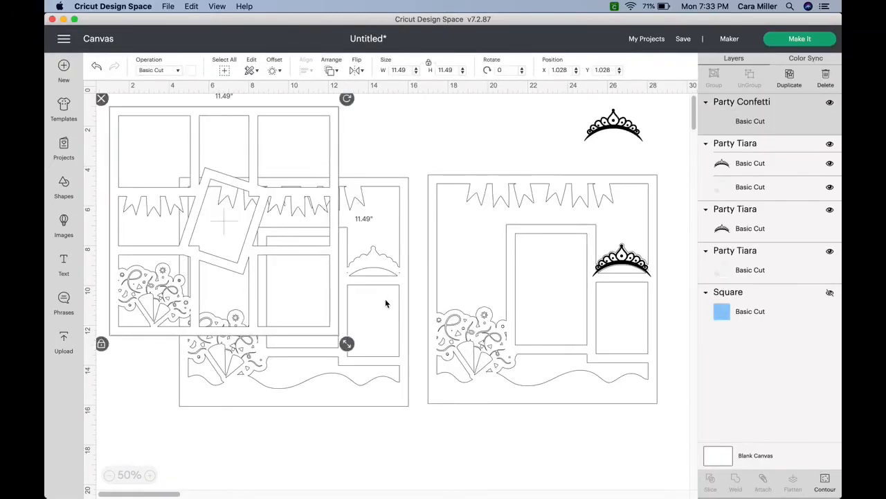
drag(389, 296, 747, 285)
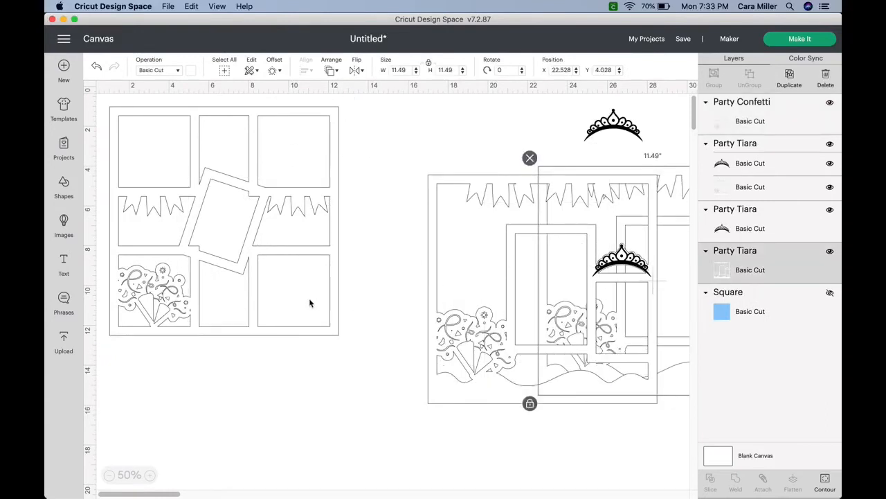
drag(337, 331, 375, 366)
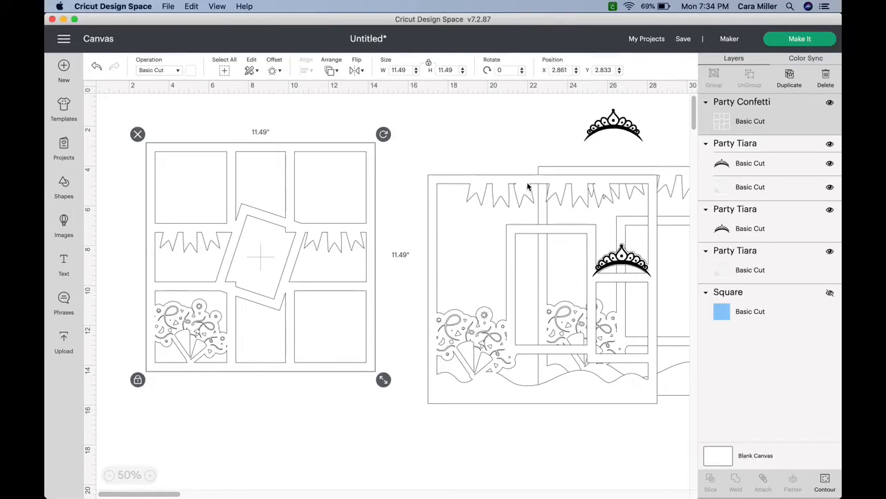
Delete the Party Confetti layout and the Party Tiara copy that still has its tiara attached
click(137, 135)
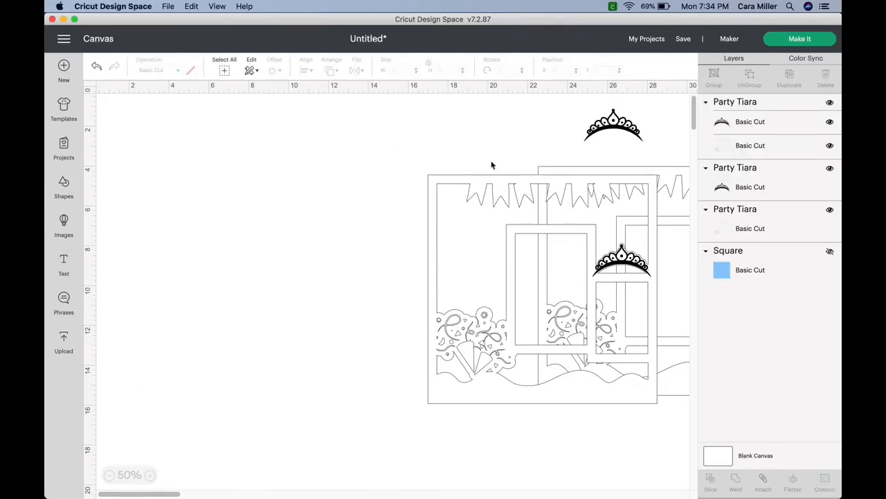
drag(499, 182, 266, 163)
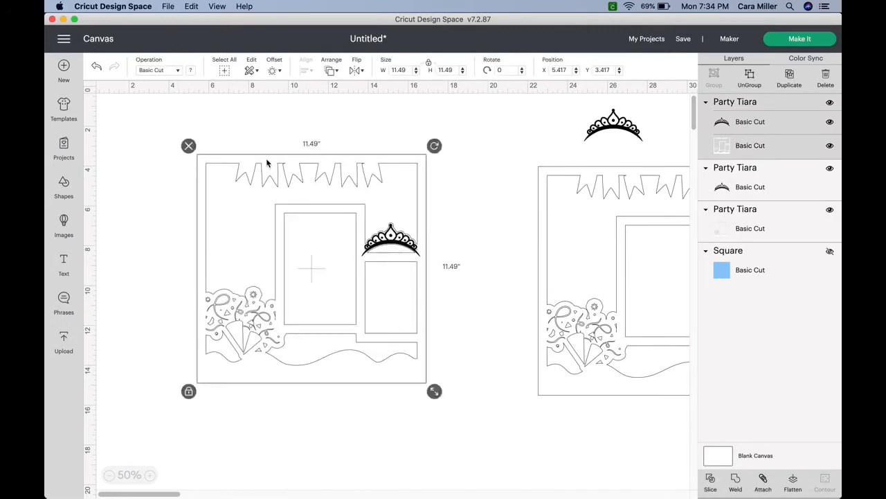
click(188, 146)
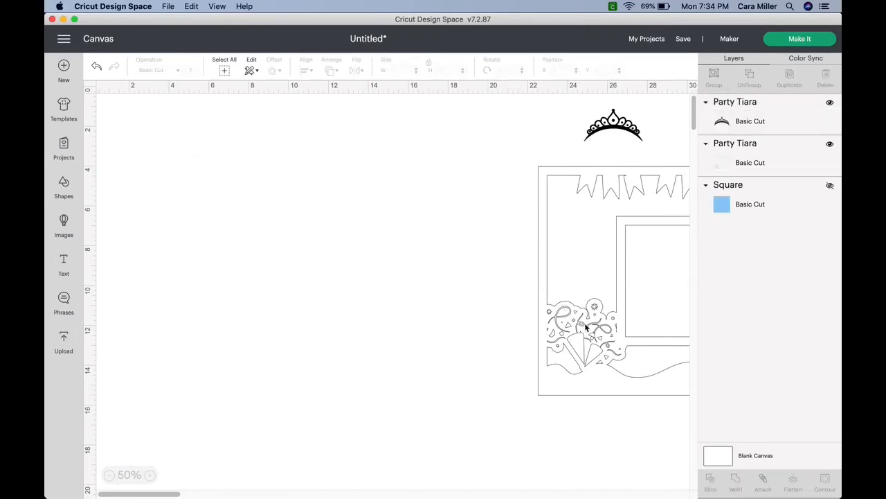
Move the plain page layout back into the empty canvas area and cover its confetti with a new square enlarged to about 3.47 inches
drag(586, 328, 263, 313)
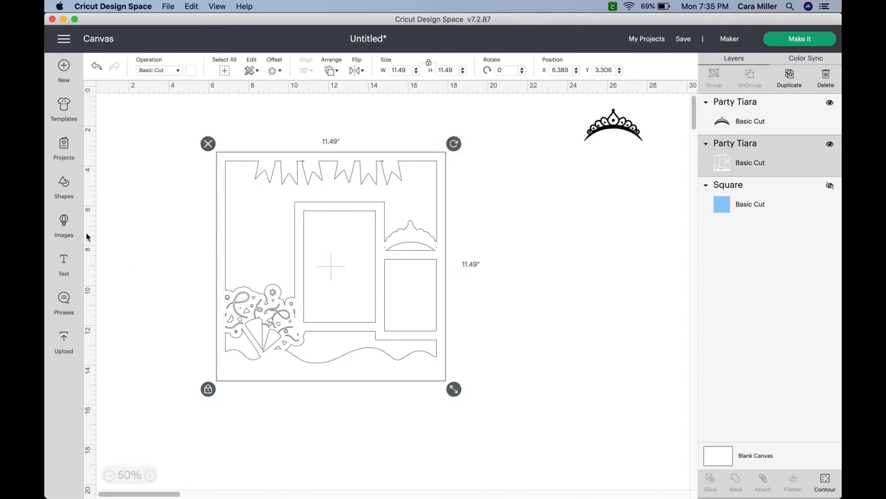
click(64, 186)
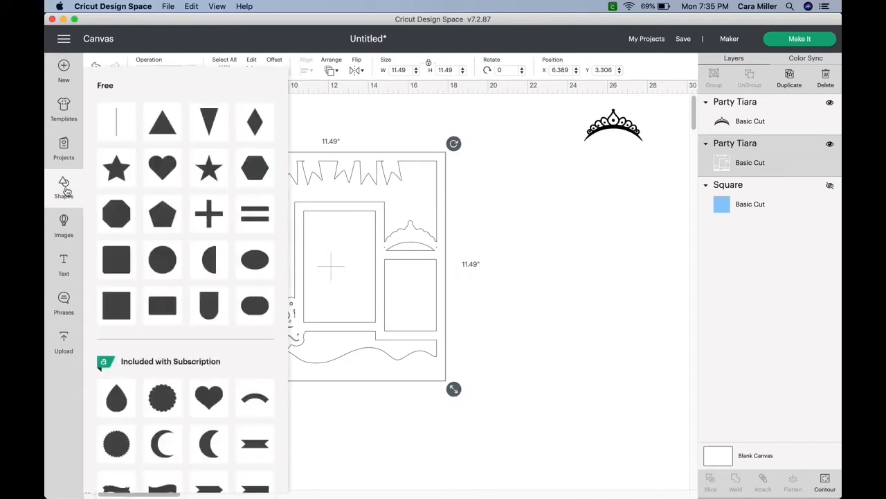
click(123, 305)
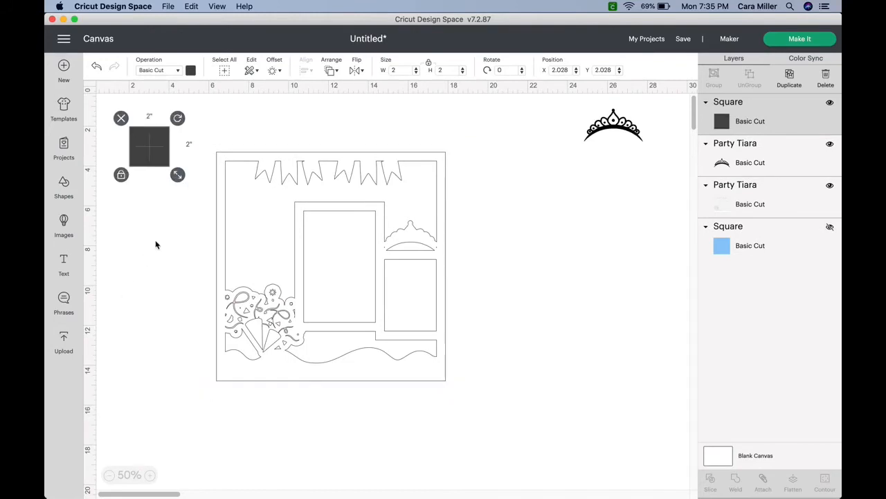
drag(144, 144, 240, 299)
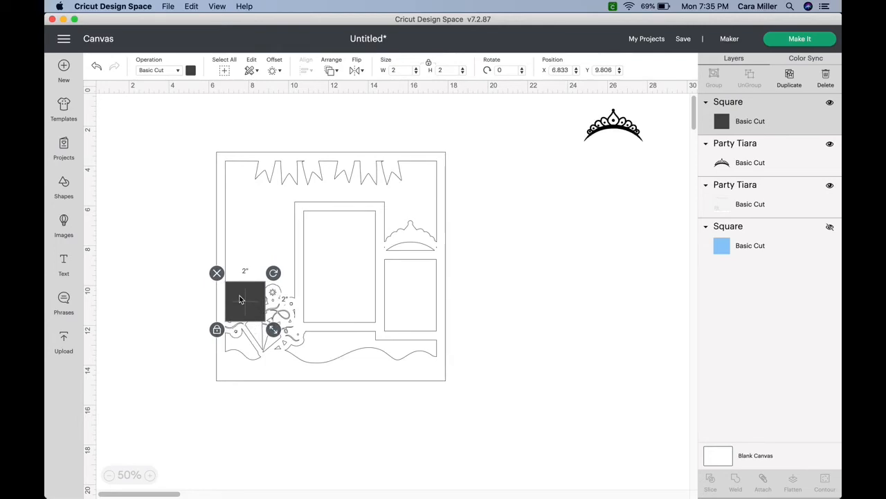
drag(279, 331, 309, 348)
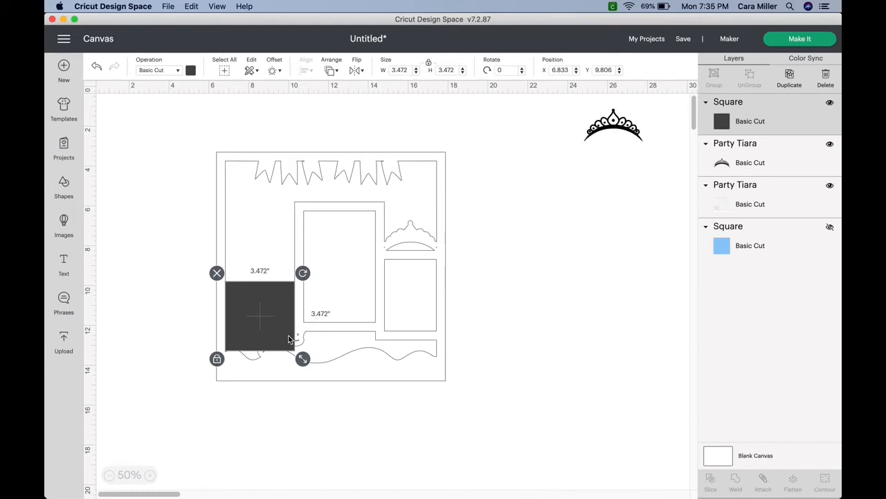
Slice the page layout with the square and move the layout away from the cut-out confetti pieces
click(526, 416)
drag(497, 419, 192, 117)
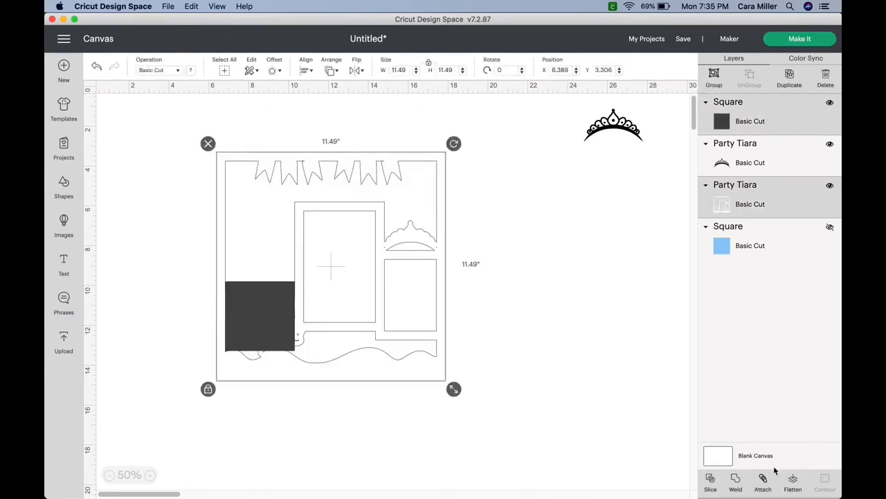
click(711, 478)
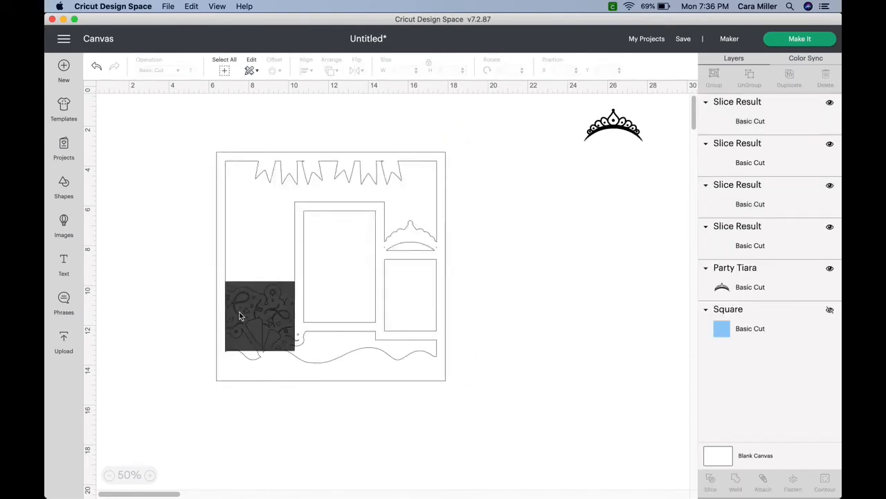
drag(344, 208, 456, 220)
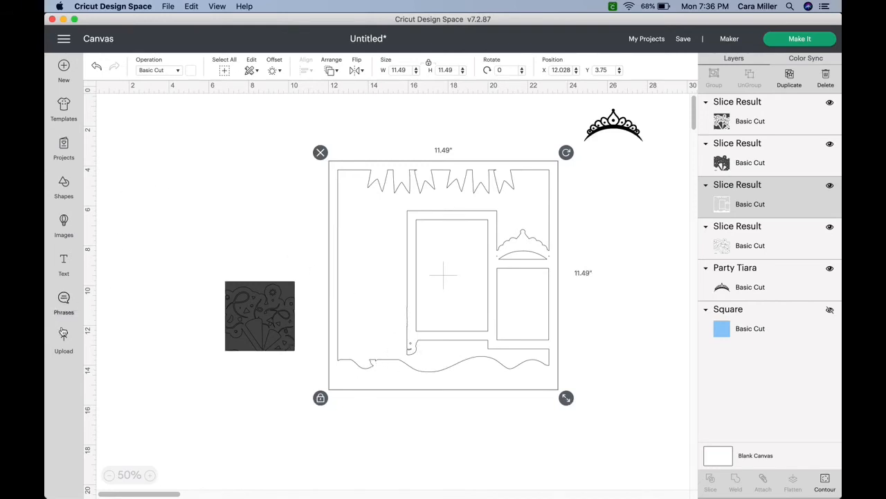
Add another square over the leftover confetti fragment below the tall frame's corner and resize it to about 1.42 x 0.78 inches
click(64, 188)
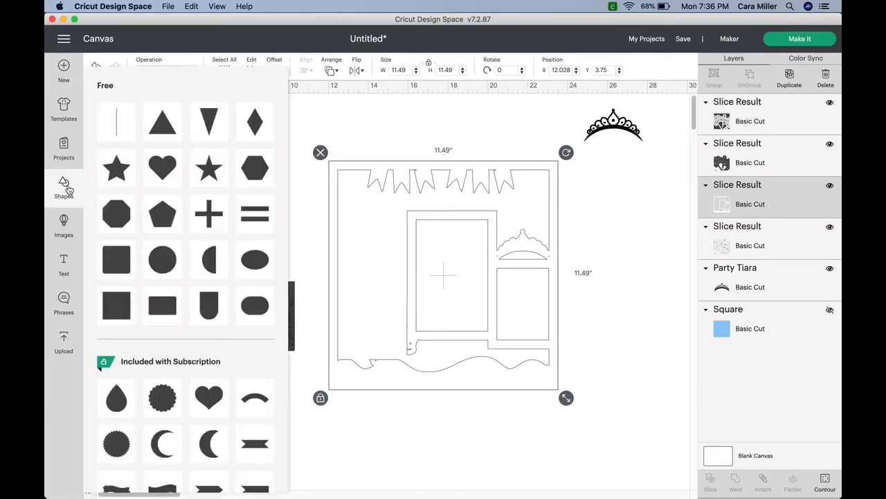
click(116, 305)
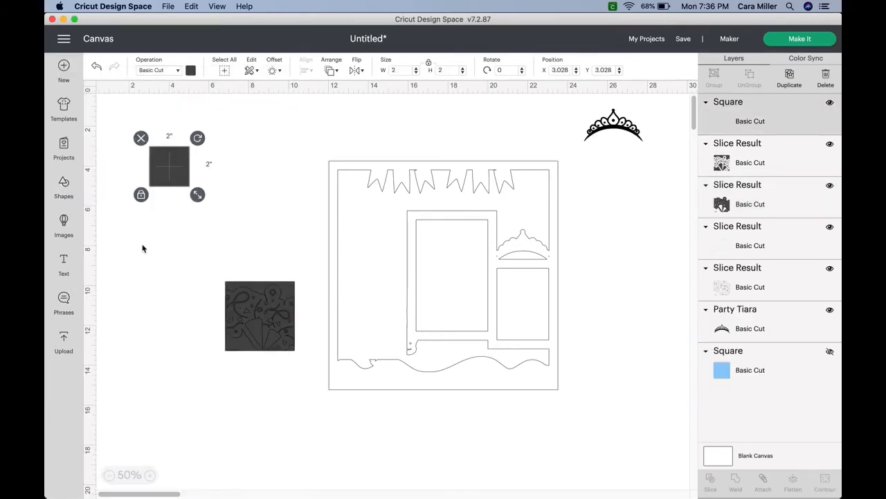
drag(169, 167, 410, 360)
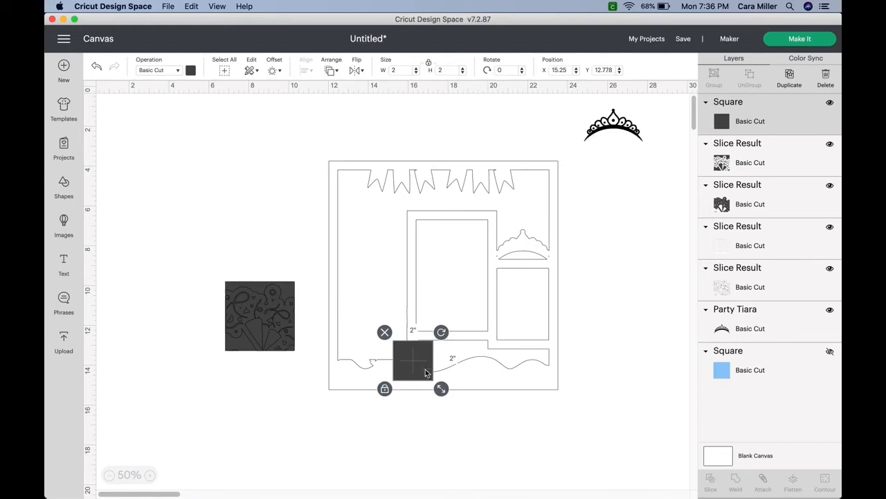
drag(443, 392, 420, 344)
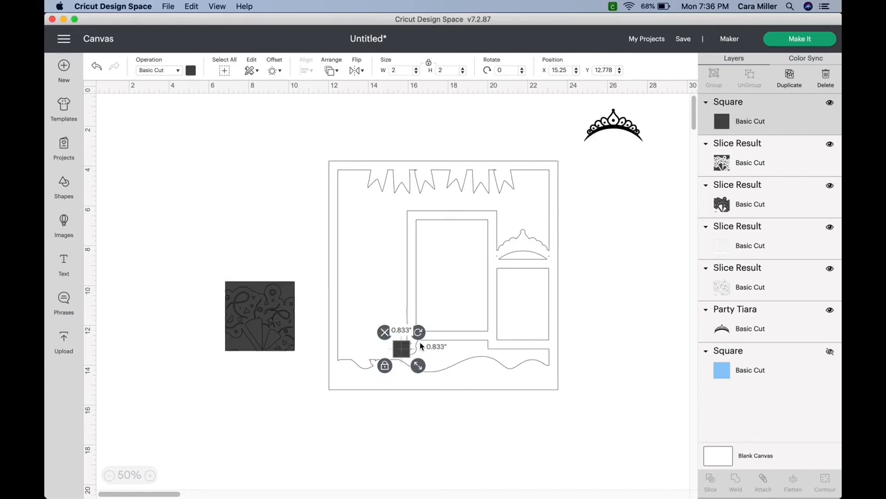
click(385, 367)
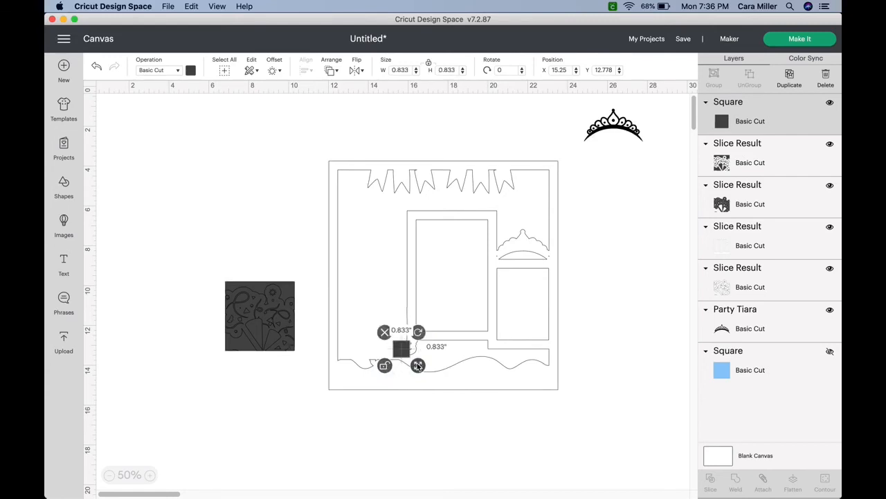
drag(418, 365, 430, 366)
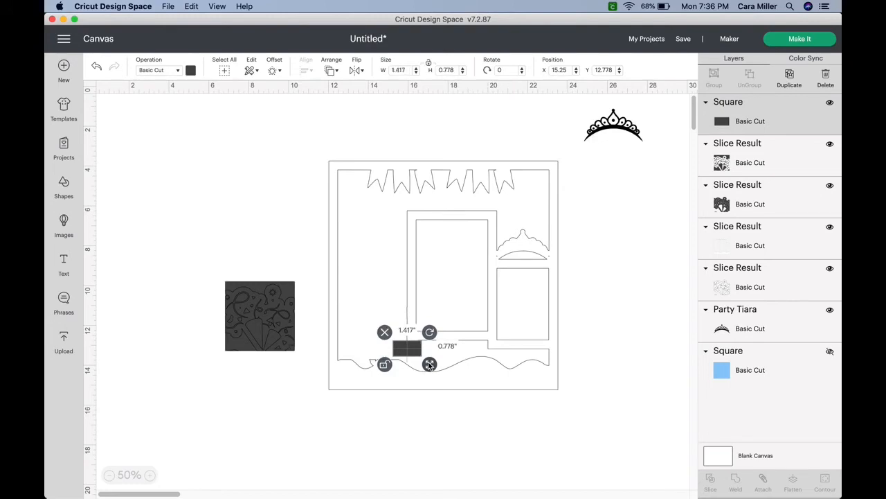
click(418, 439)
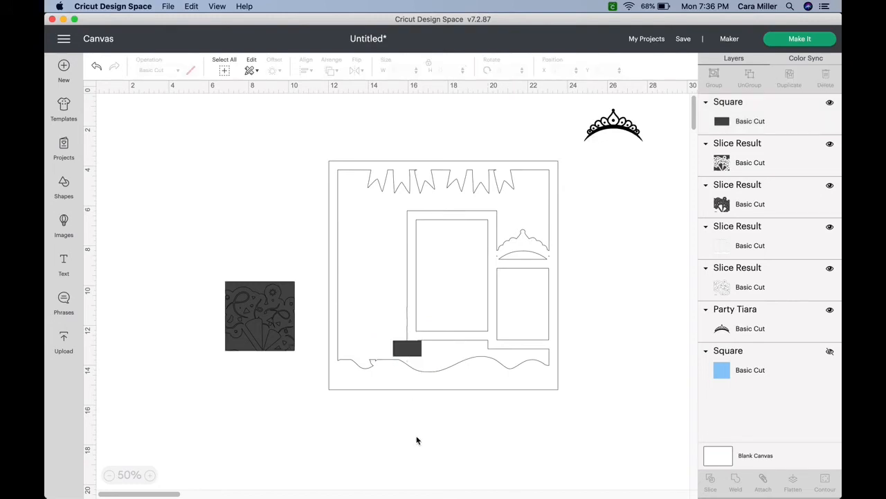
click(413, 351)
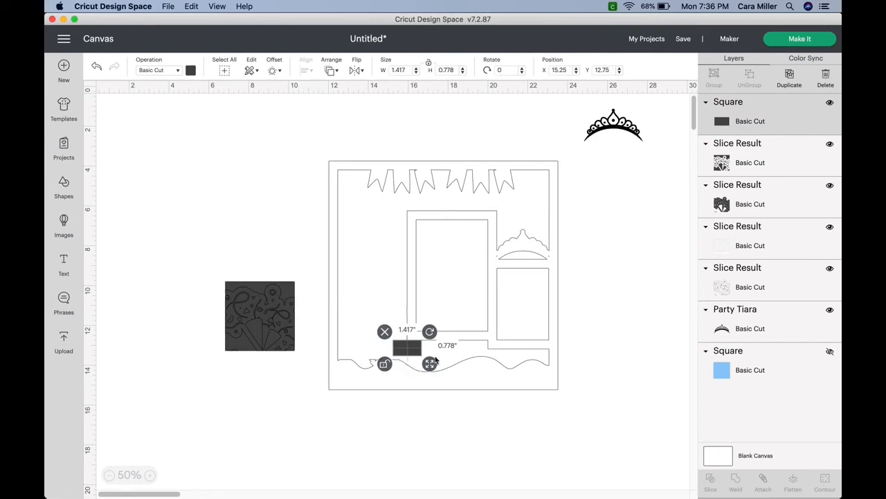
Slice the page layout with the small rectangle and move the cut-out pieces down, clear of the layout
drag(575, 405, 302, 121)
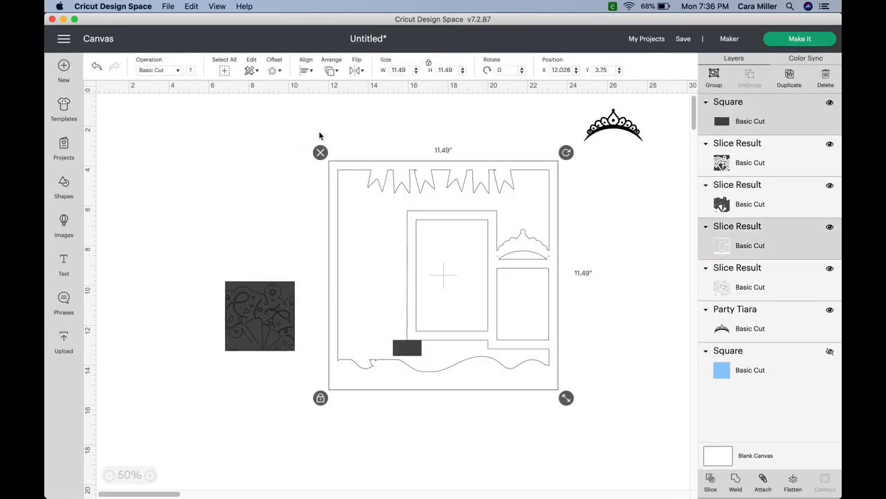
click(710, 480)
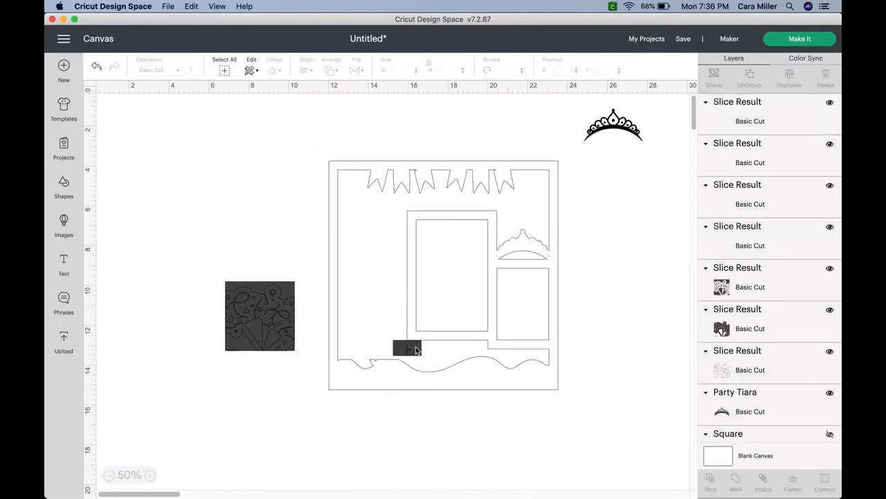
drag(415, 347, 423, 489)
drag(411, 348, 419, 485)
drag(413, 345, 502, 306)
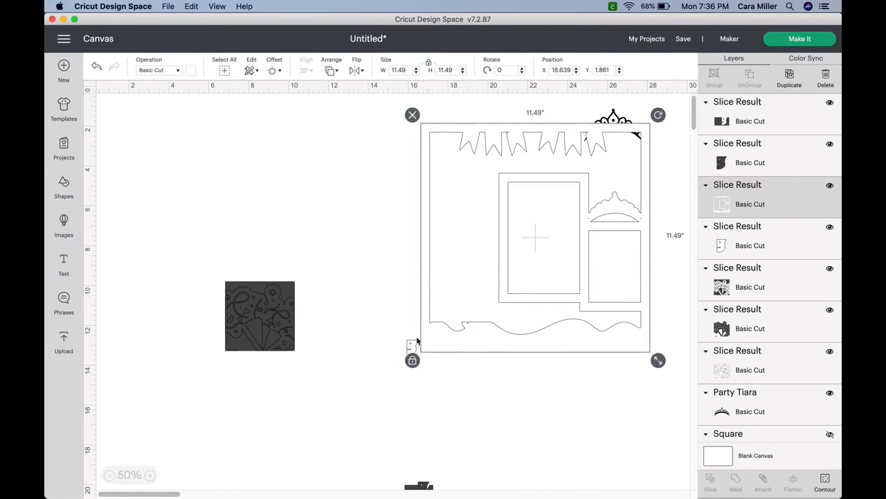
click(408, 347)
drag(408, 348, 478, 475)
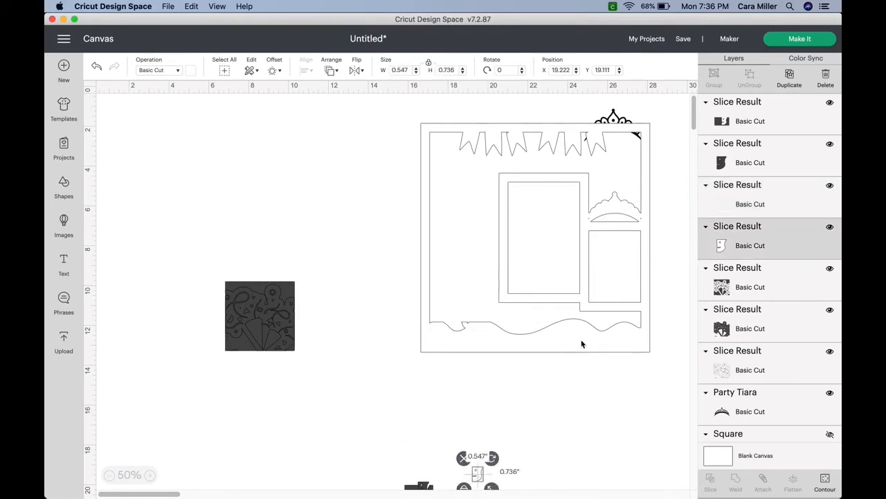
drag(583, 344, 423, 355)
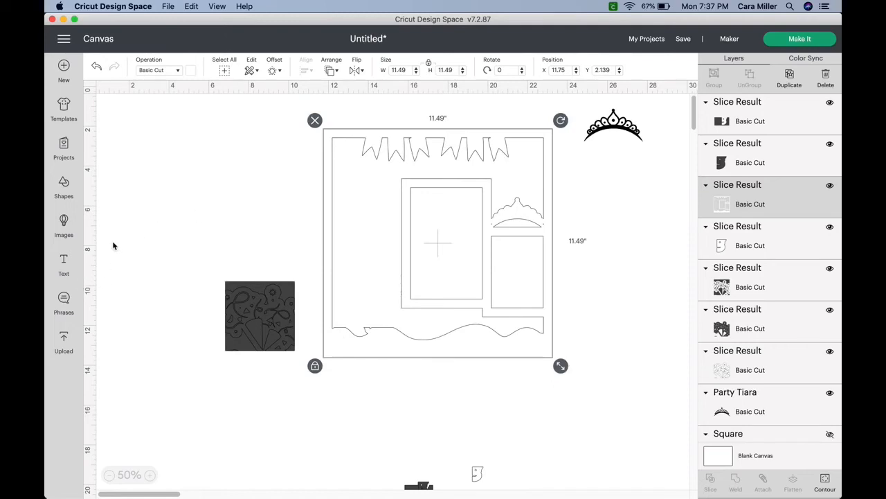
Add a square, flatten it over the jagged notch at the left end of the layout's wavy border, and weld it to the layout
click(67, 189)
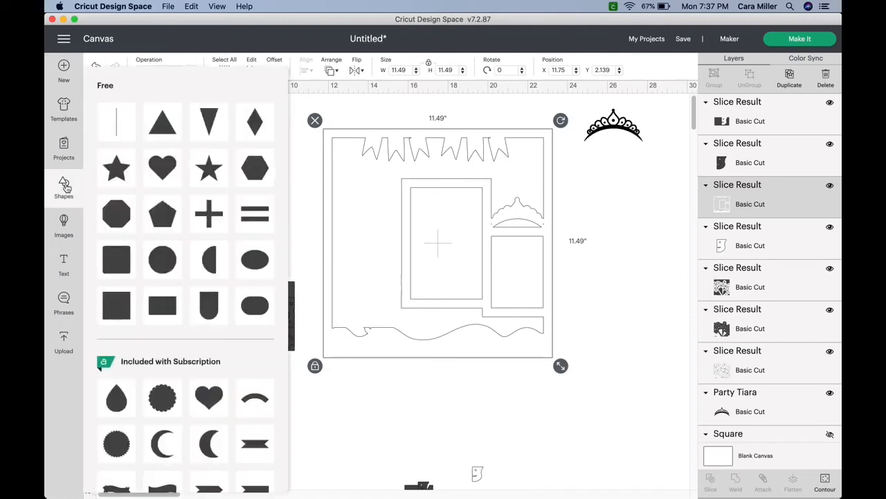
click(118, 301)
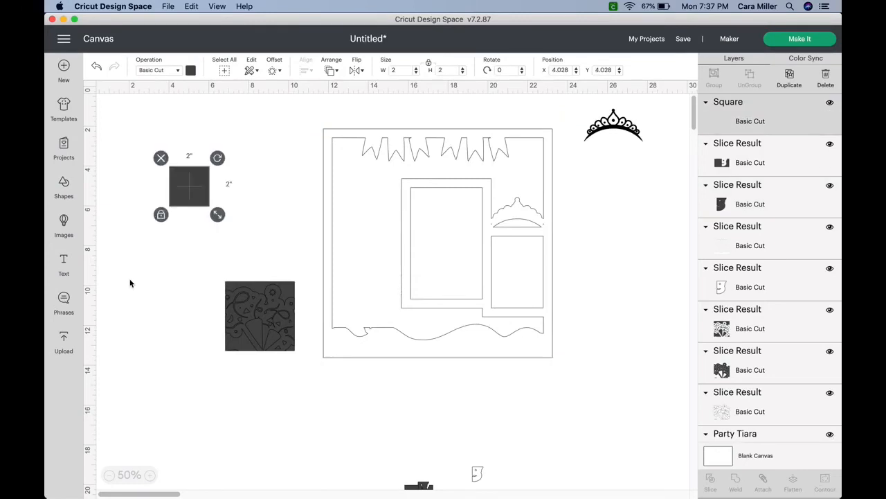
drag(189, 200, 379, 368)
click(323, 374)
click(587, 371)
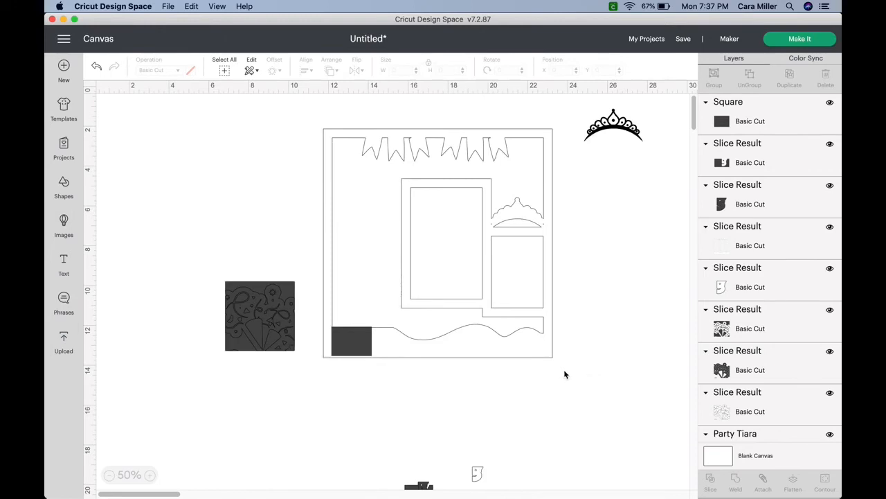
drag(564, 370, 311, 122)
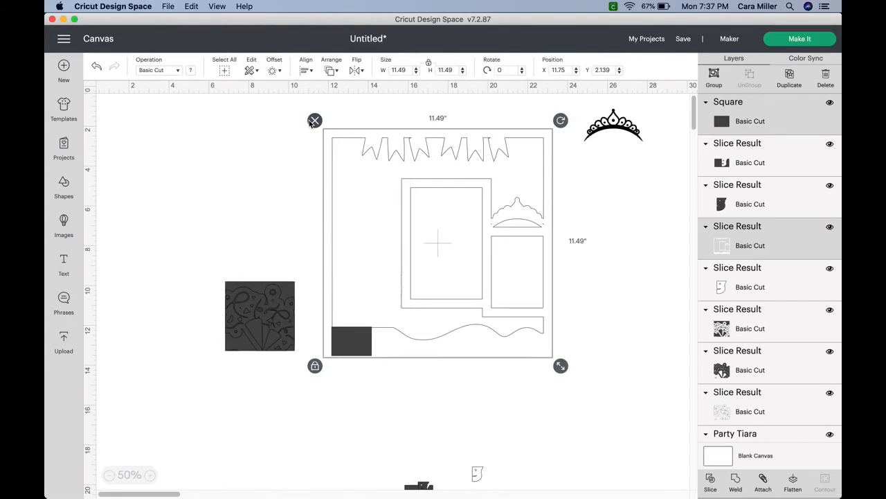
click(736, 484)
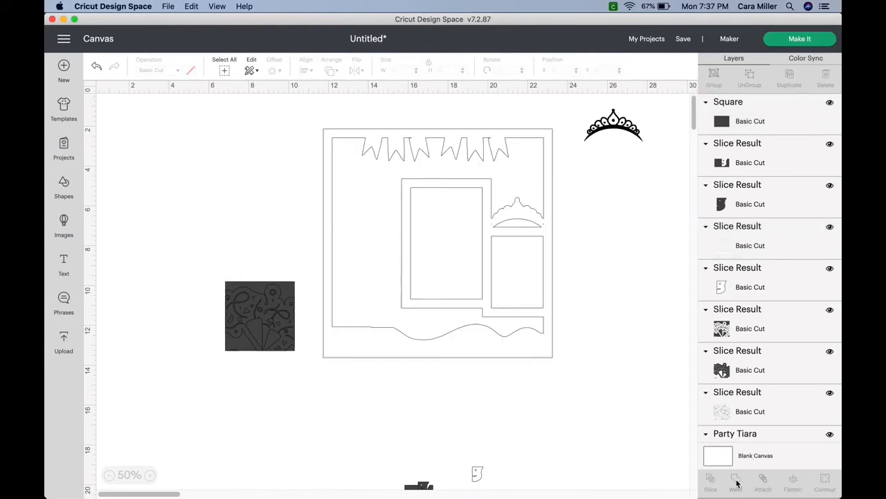